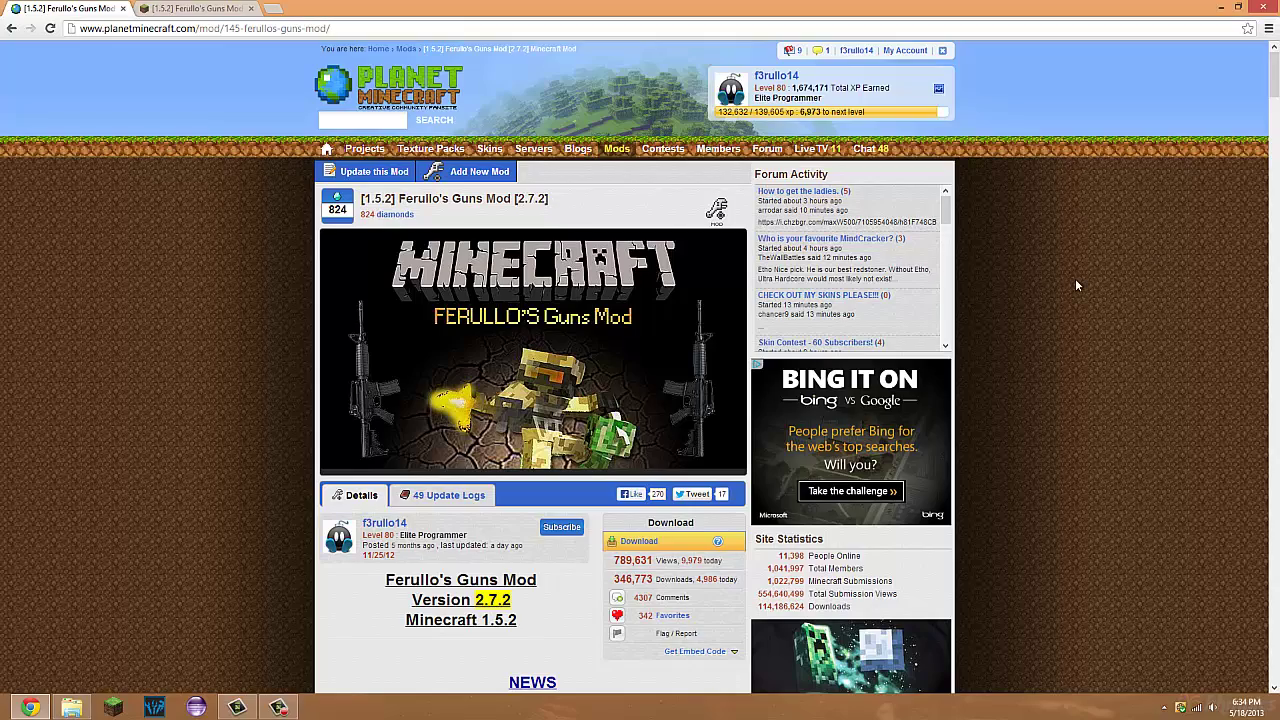
# Step: Look through the Ferullo's Guns Mod page for its download link, tutorial videos and Forge address
pyautogui.scroll(-5, 1077, 277)
pyautogui.scroll(4, 994, 266)
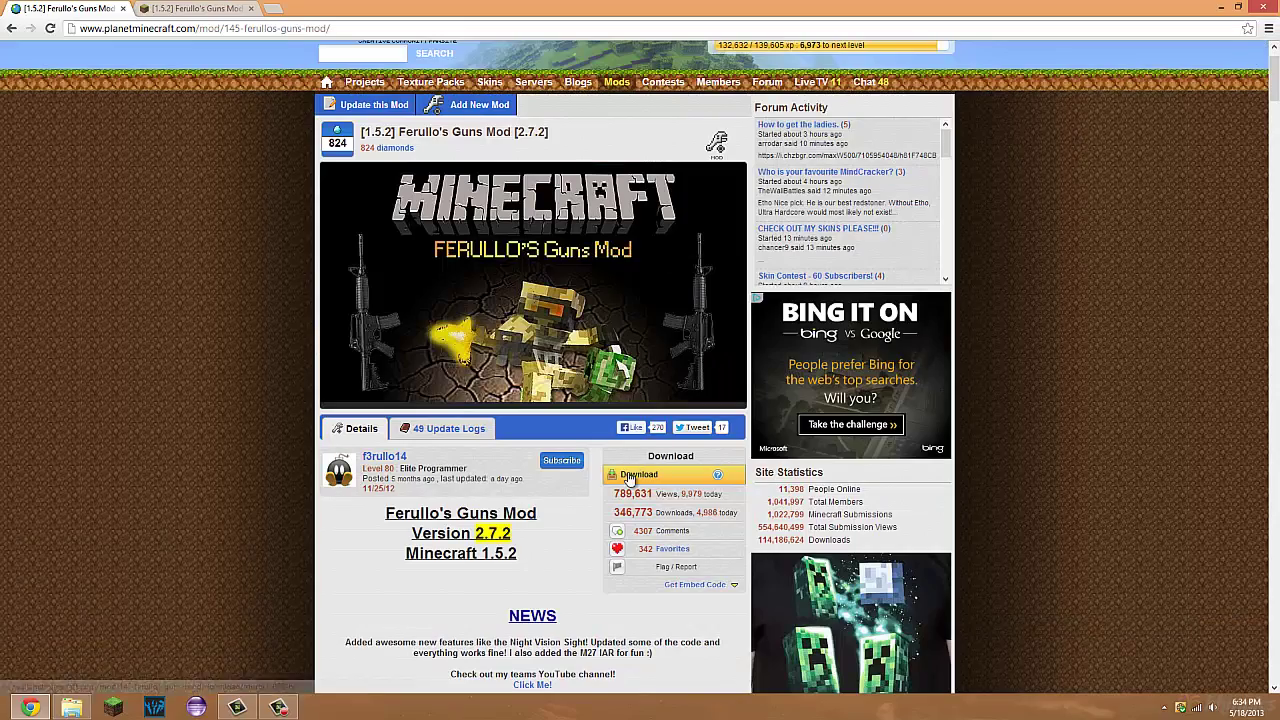
pyautogui.scroll(-10, 535, 495)
pyautogui.scroll(-15, 547, 488)
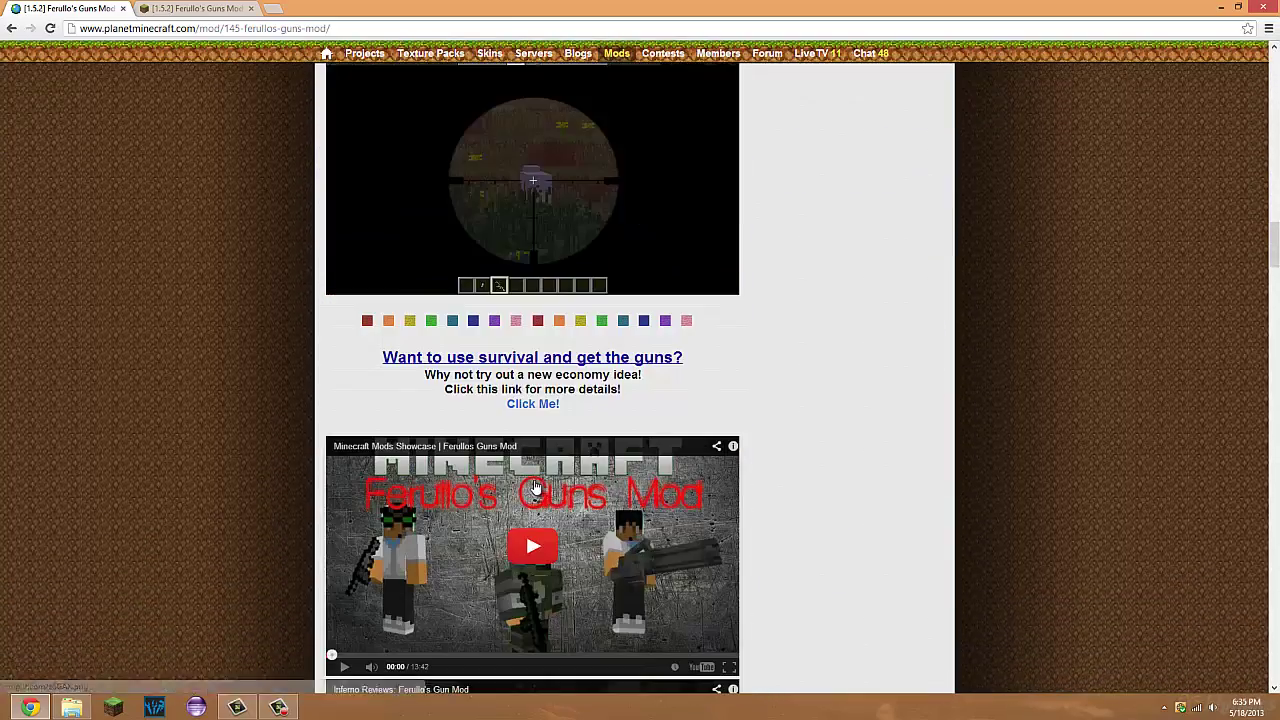
pyautogui.scroll(-15, 535, 487)
pyautogui.click(336, 354)
pyautogui.scroll(-10, 646, 392)
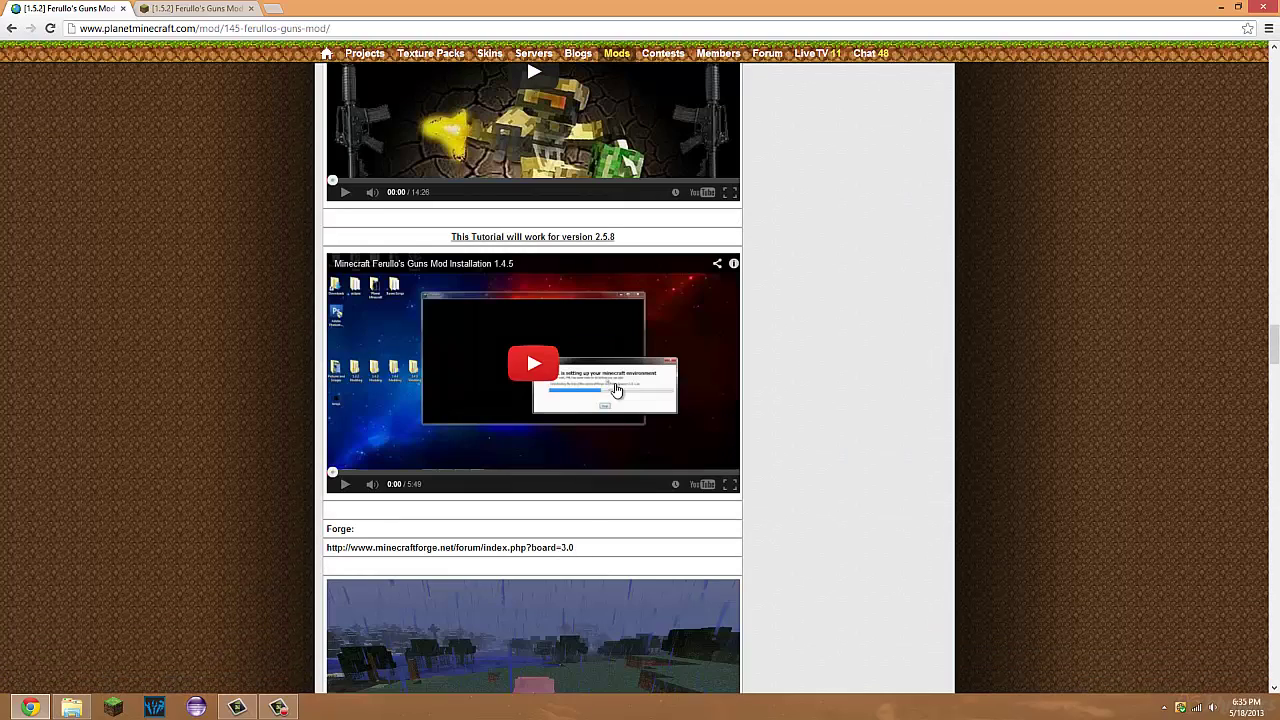
pyautogui.moveTo(586, 546); pyautogui.dragTo(348, 550)
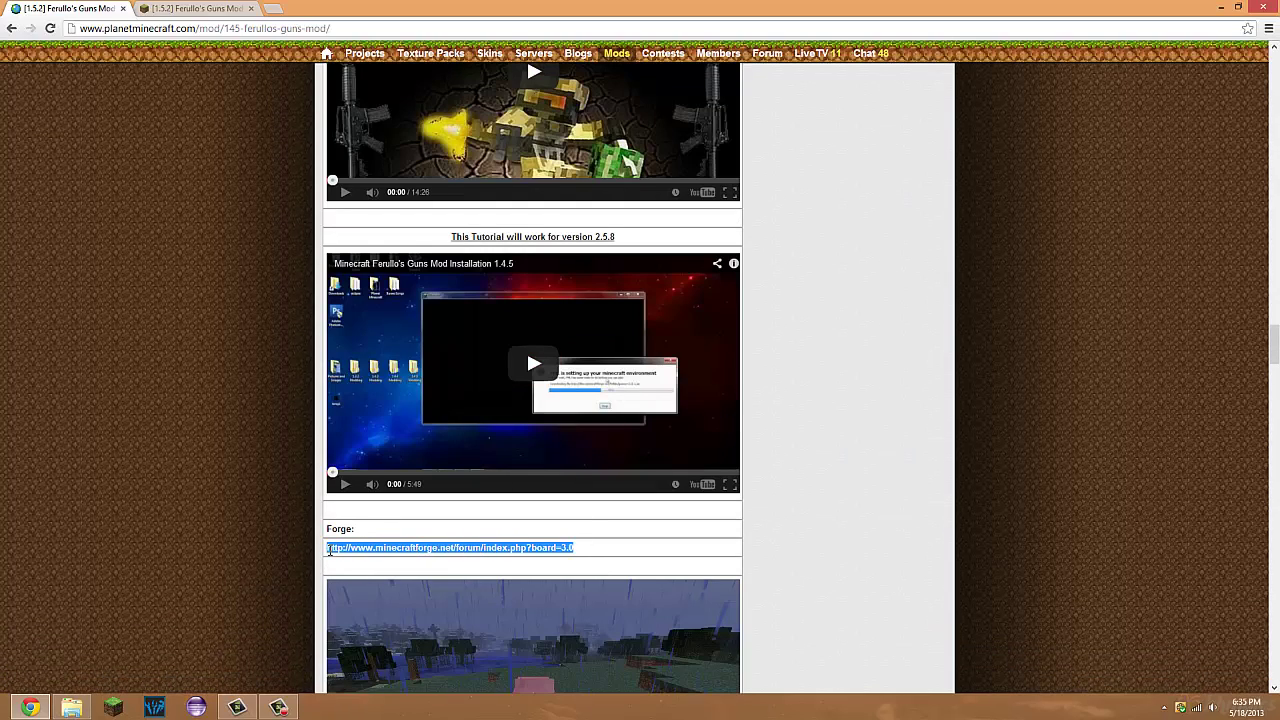
pyautogui.click(267, 10)
pyautogui.write('http://www.minecraftforge.net/forum/index.php?board=3.0')
pyautogui.press('Return')
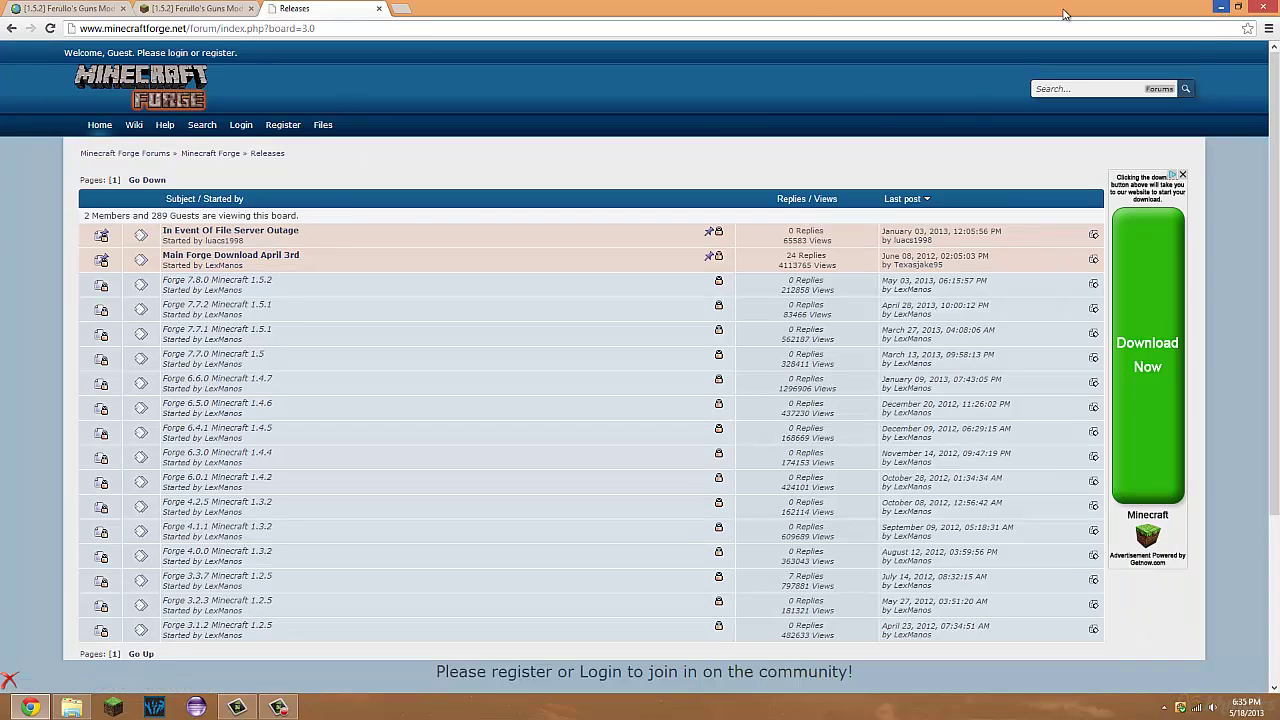
pyautogui.click(378, 8)
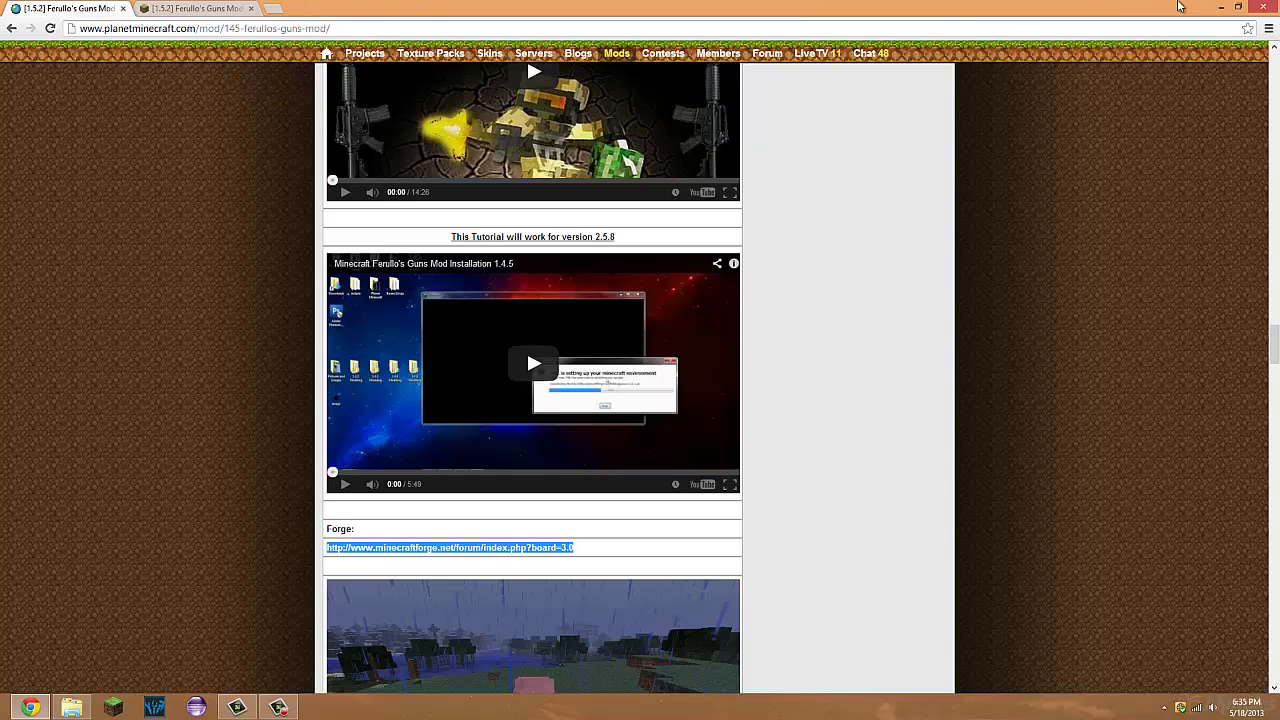
# Step: Copy minecraftforge-universal-1.5.2-7.8.0.684 from Coding > Minecraft > ModLoaders > 1.5.2 modloaders to the desktop and arrange it below the Ferullo's Guns Mod archive
pyautogui.click(1221, 7)
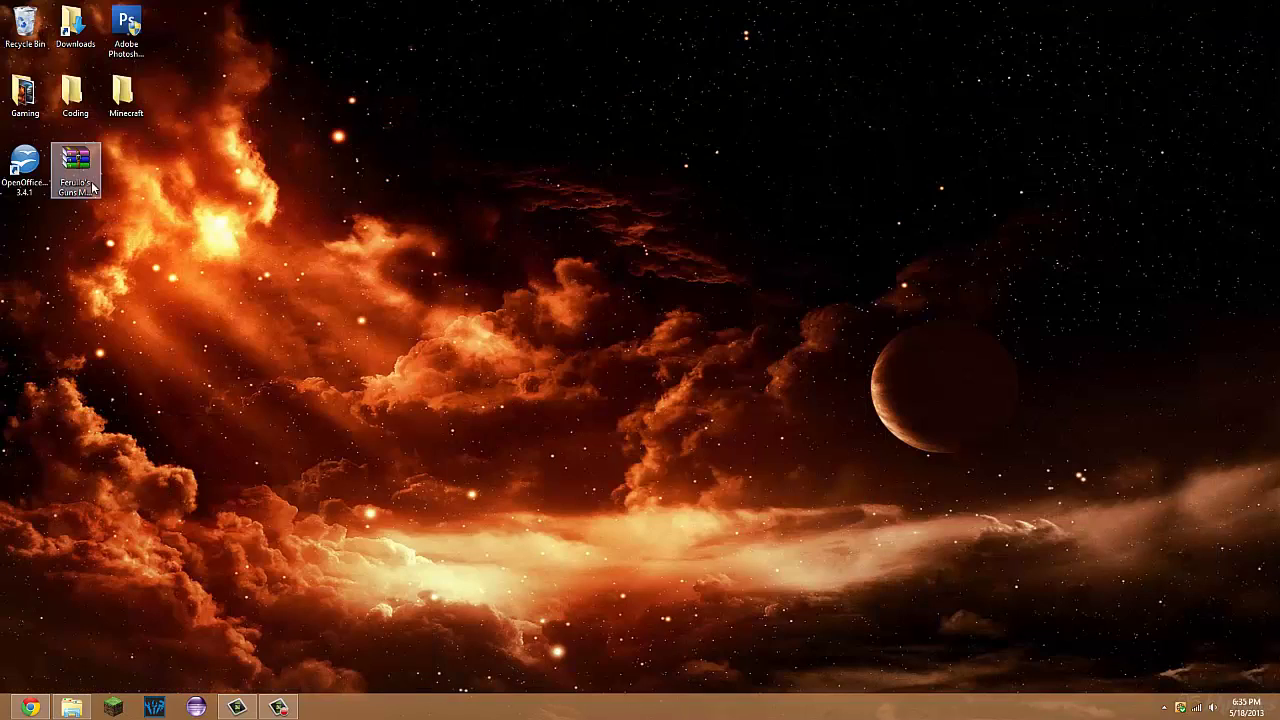
pyautogui.moveTo(97, 192); pyautogui.dragTo(95, 262)
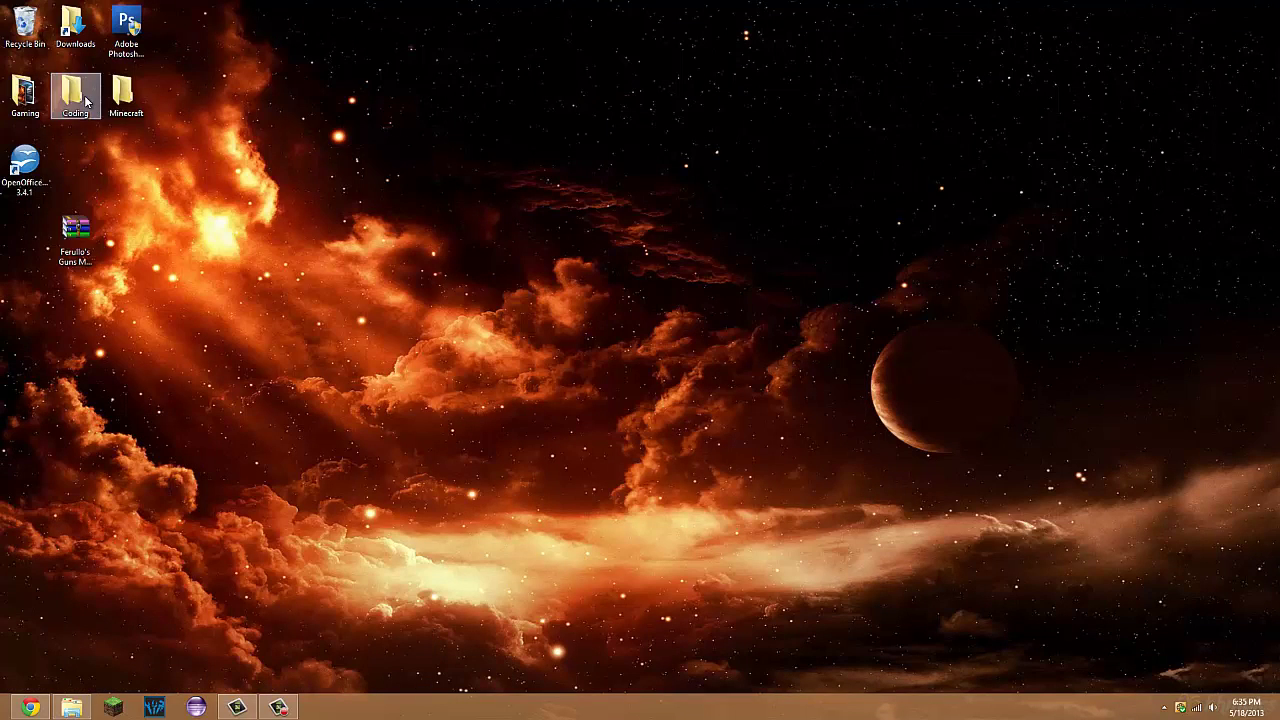
pyautogui.doubleClick(75, 95)
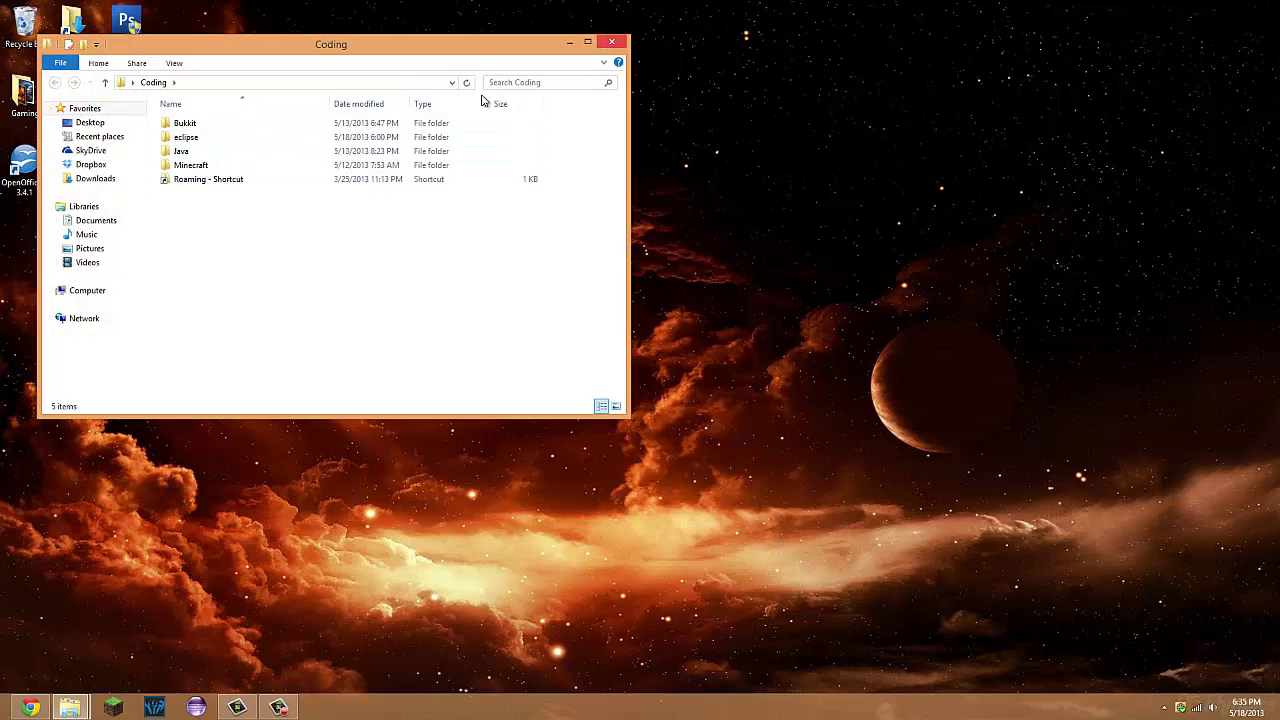
pyautogui.doubleClick(334, 164)
pyautogui.doubleClick(213, 180)
pyautogui.doubleClick(224, 151)
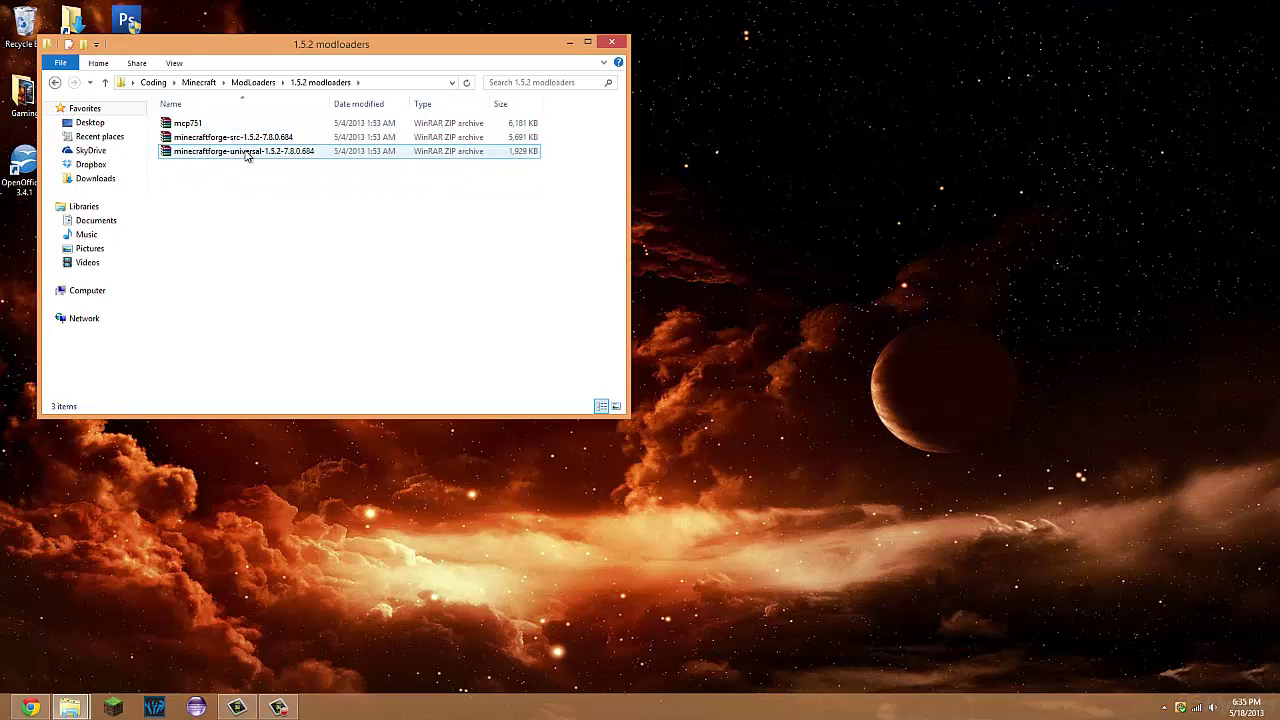
pyautogui.click(246, 153)
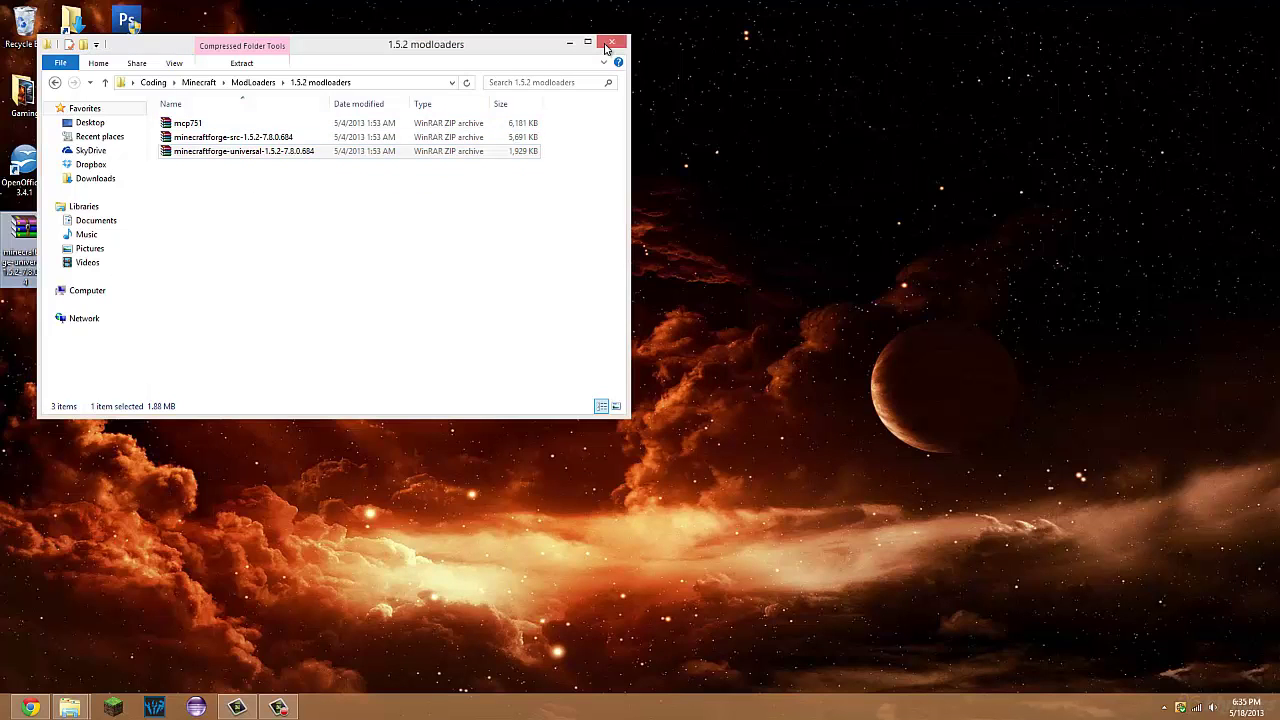
pyautogui.click(70, 707)
pyautogui.moveTo(68, 318); pyautogui.dragTo(70, 316)
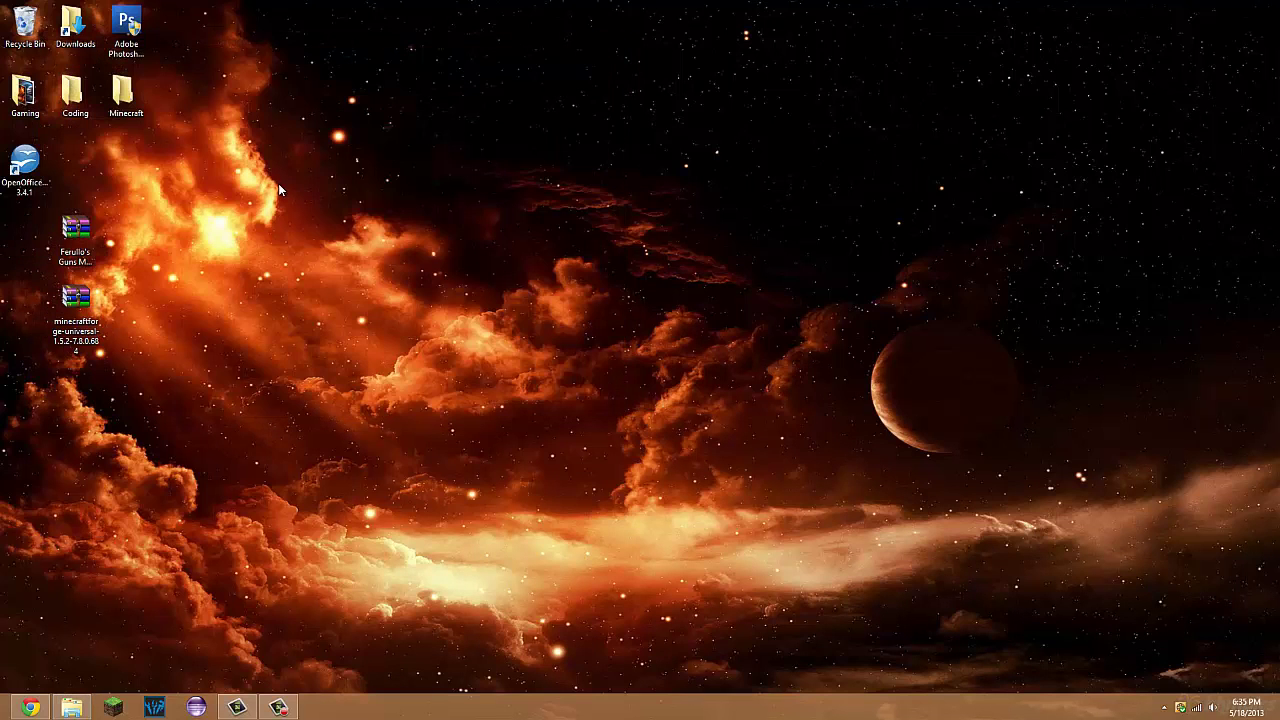
pyautogui.moveTo(278, 183)
pyautogui.mouseDown()
pyautogui.moveTo(377, 326)
pyautogui.moveTo(352, 320)
pyautogui.mouseUp()
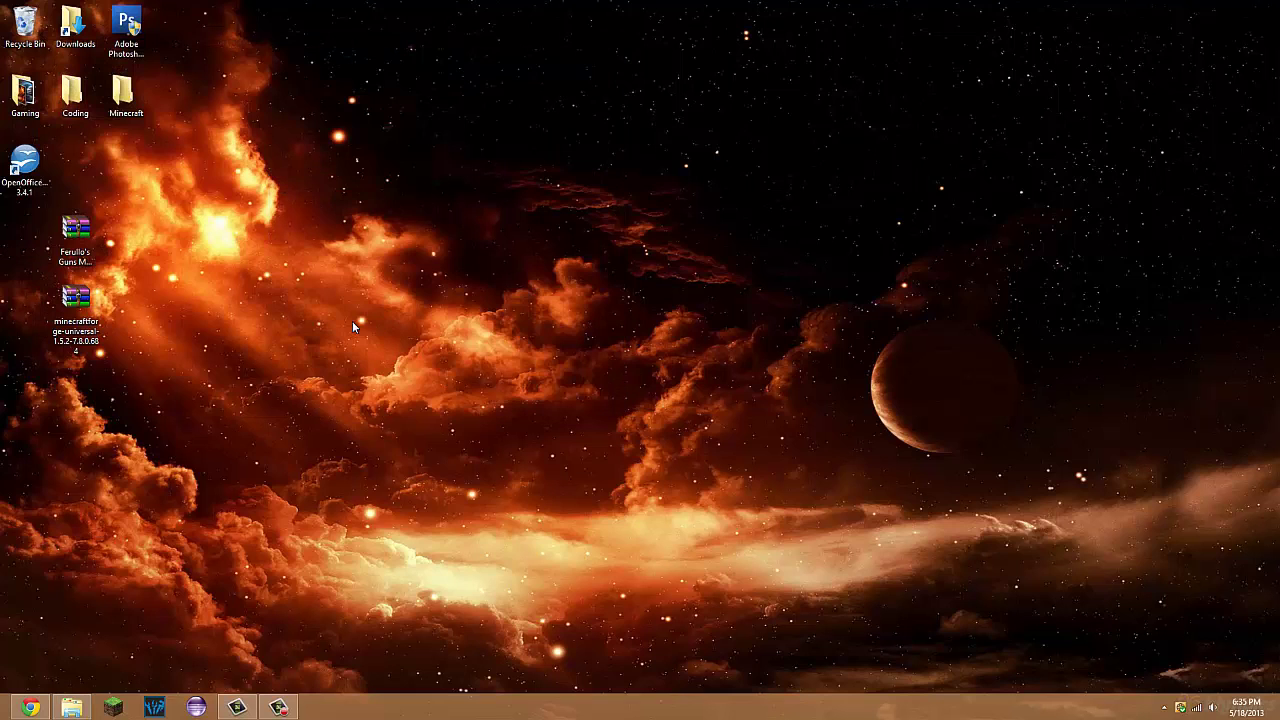
# Step: Delete everything in the .minecraft folder except the lastlogin and servers files
pyautogui.doubleClick(74, 98)
pyautogui.doubleClick(297, 196)
pyautogui.doubleClick(242, 141)
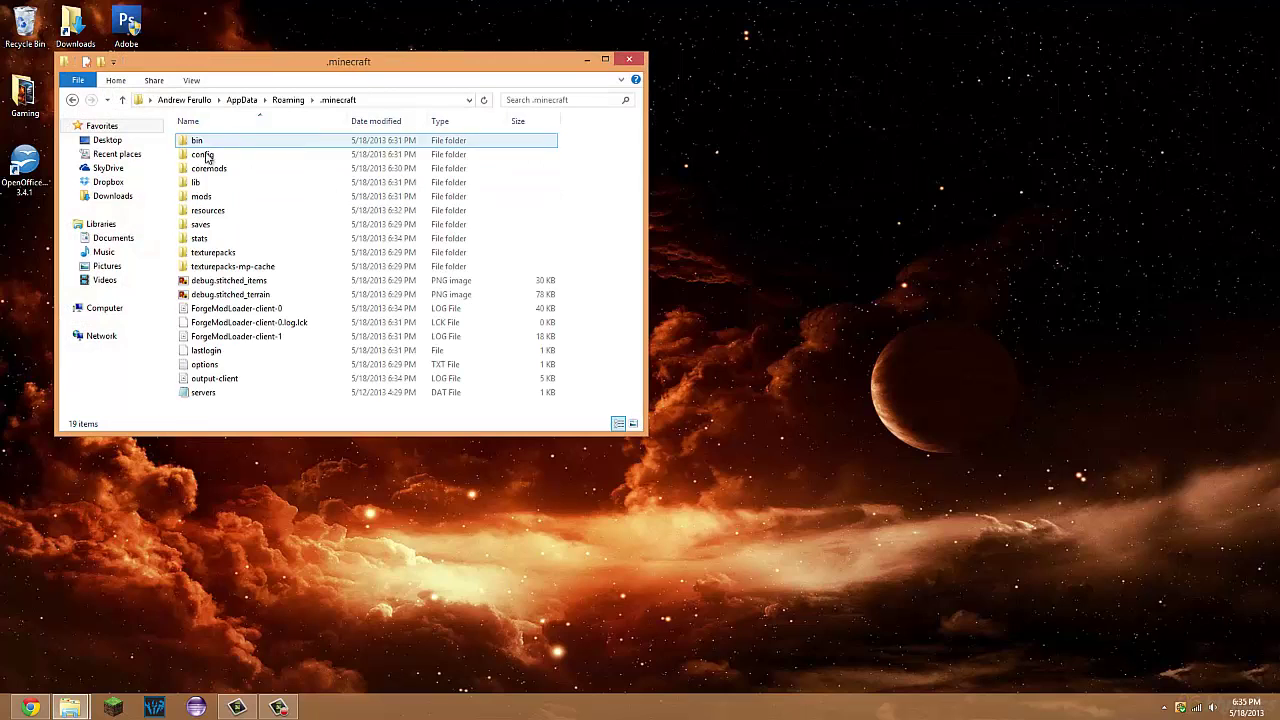
pyautogui.moveTo(179, 141); pyautogui.dragTo(313, 341)
pyautogui.press('Delete')
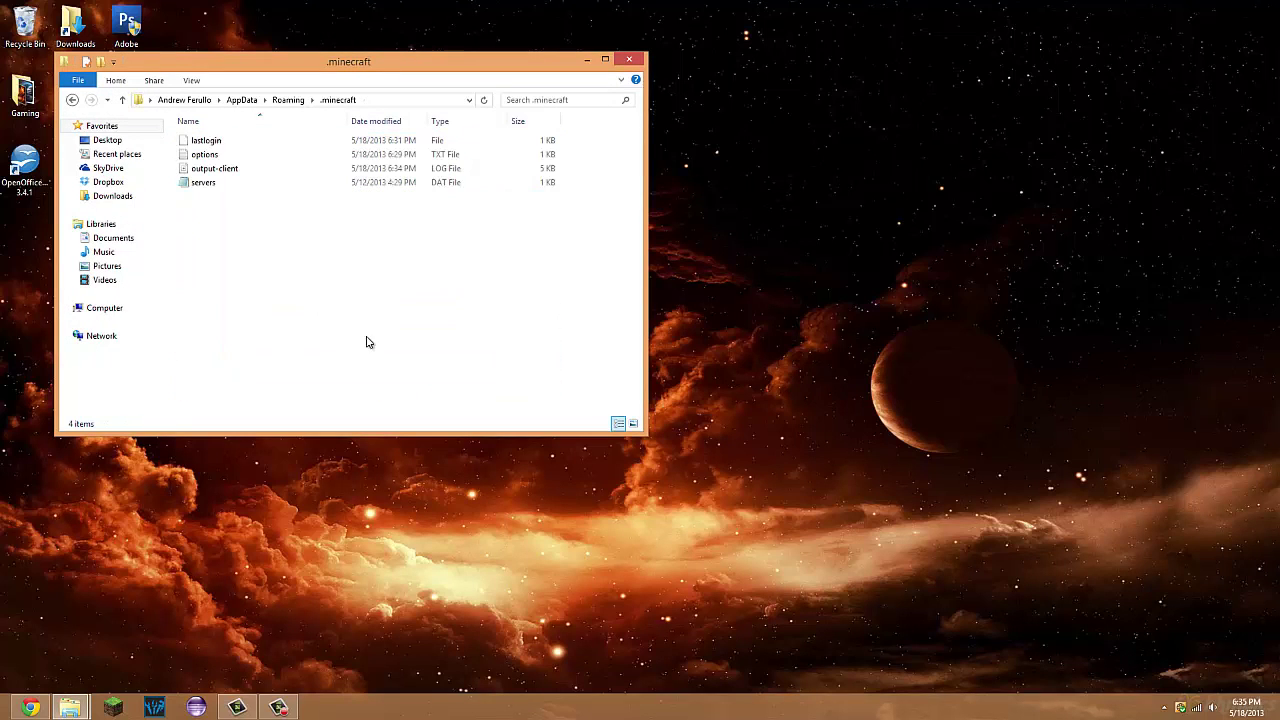
pyautogui.moveTo(182, 154); pyautogui.dragTo(199, 172)
pyautogui.press('Delete')
# Step: Start Minecraft and log in with the saved account to regenerate clean game files, and quit at the title screen
pyautogui.click(113, 707)
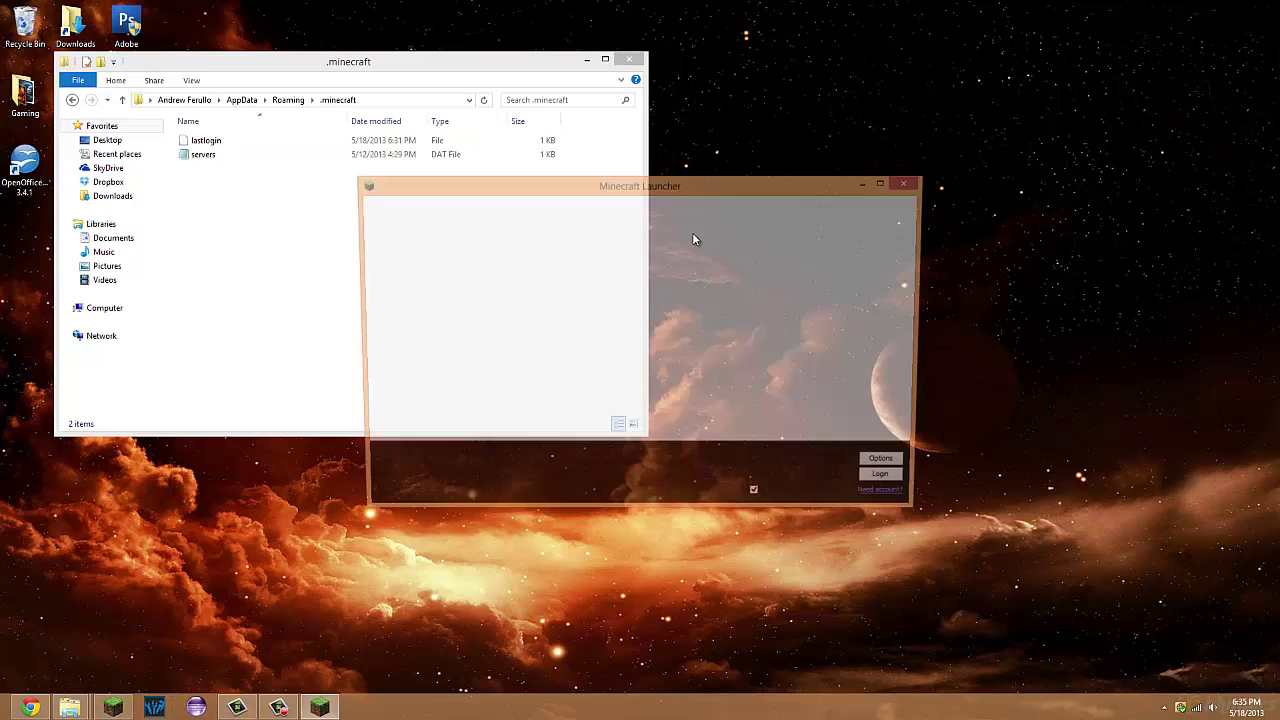
pyautogui.click(895, 485)
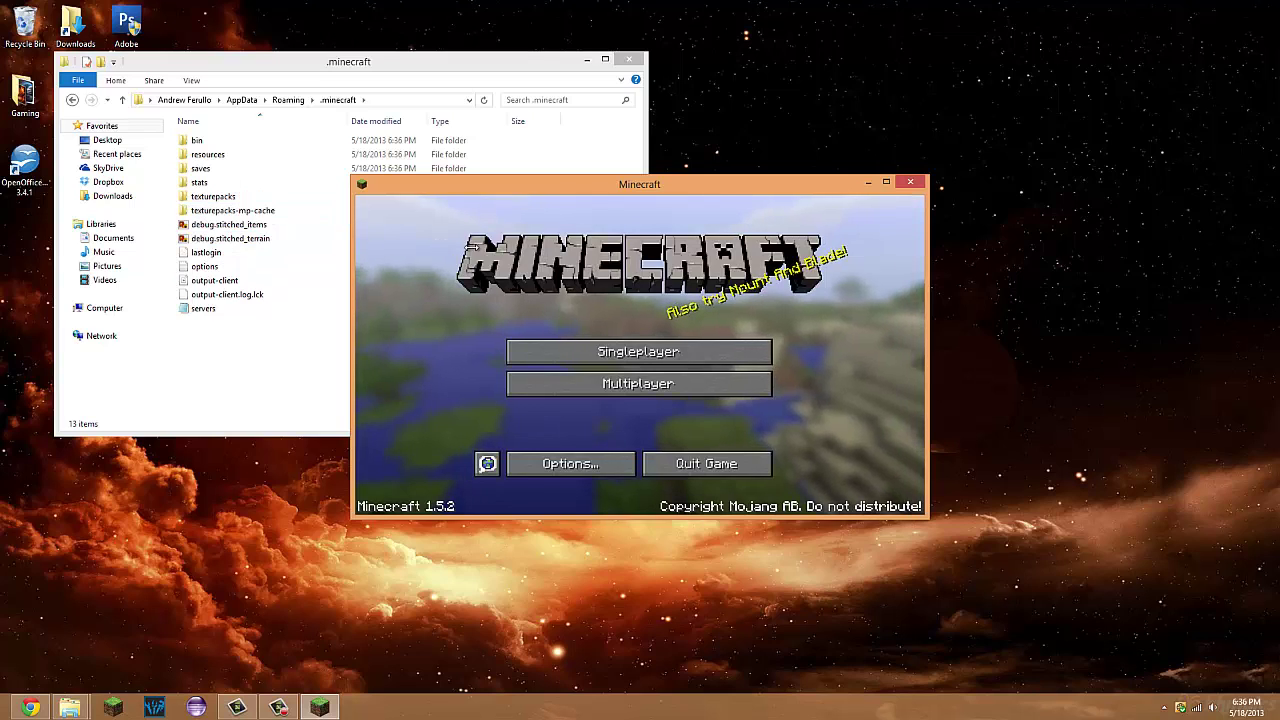
pyautogui.click(727, 466)
# Step: Open minecraft.jar from the .minecraft bin folder in WinRAR and delete its META-INF folder
pyautogui.moveTo(474, 74); pyautogui.dragTo(956, 128)
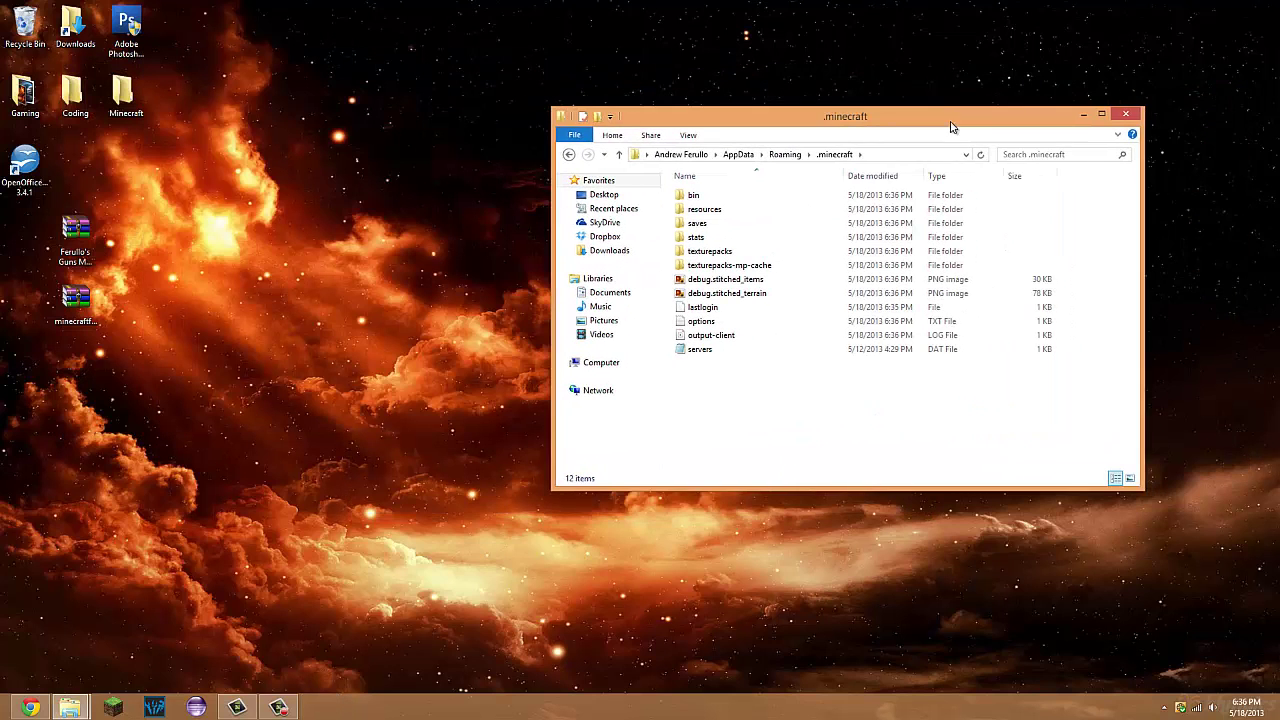
pyautogui.doubleClick(732, 193)
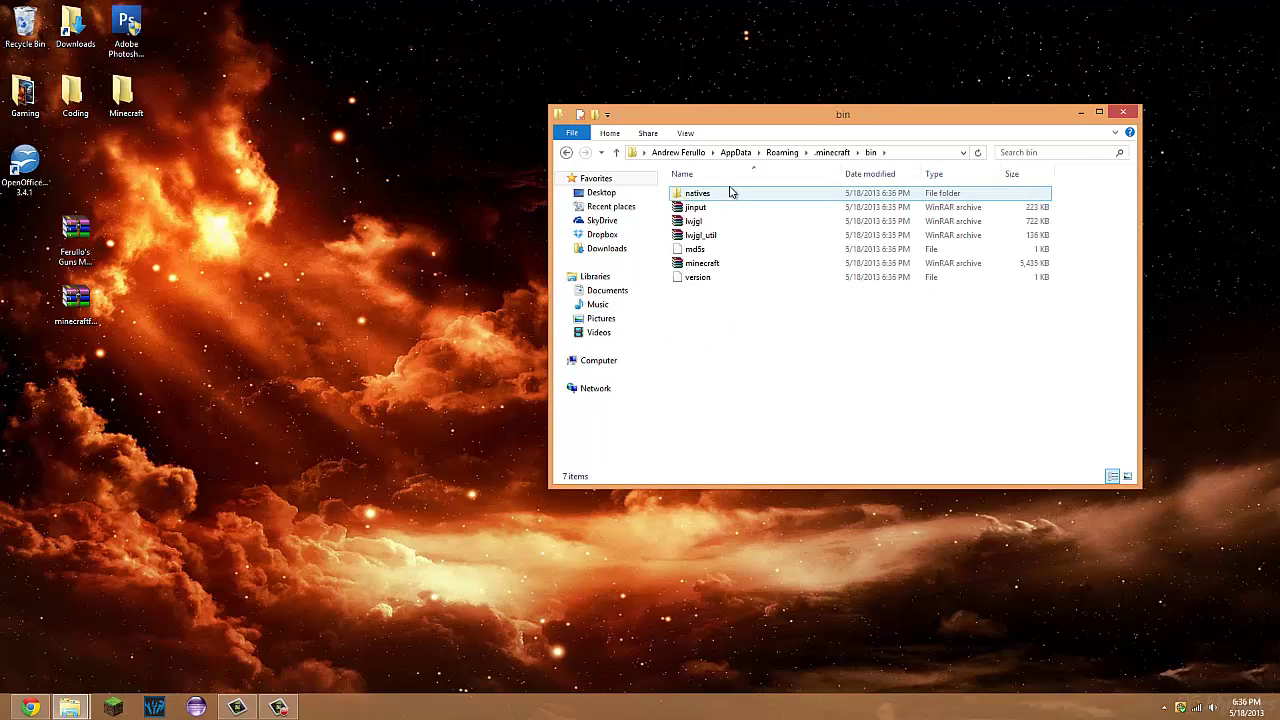
pyautogui.doubleClick(732, 264)
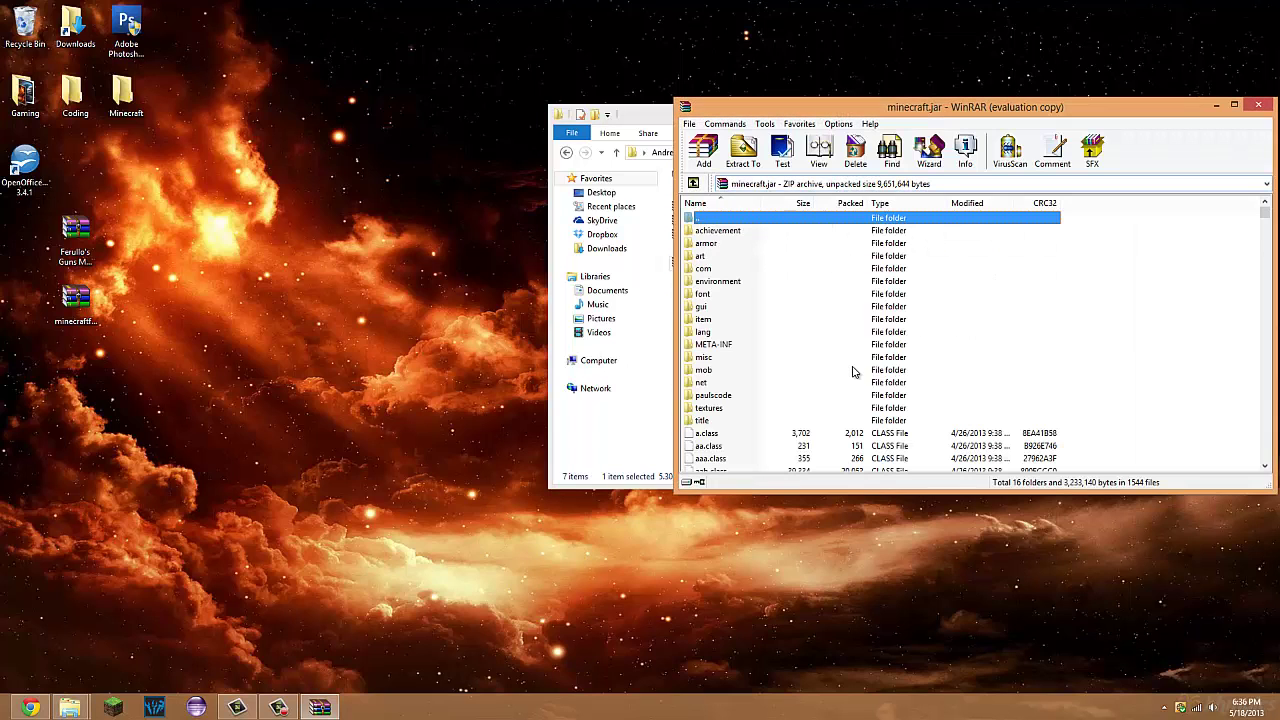
pyautogui.click(1022, 310)
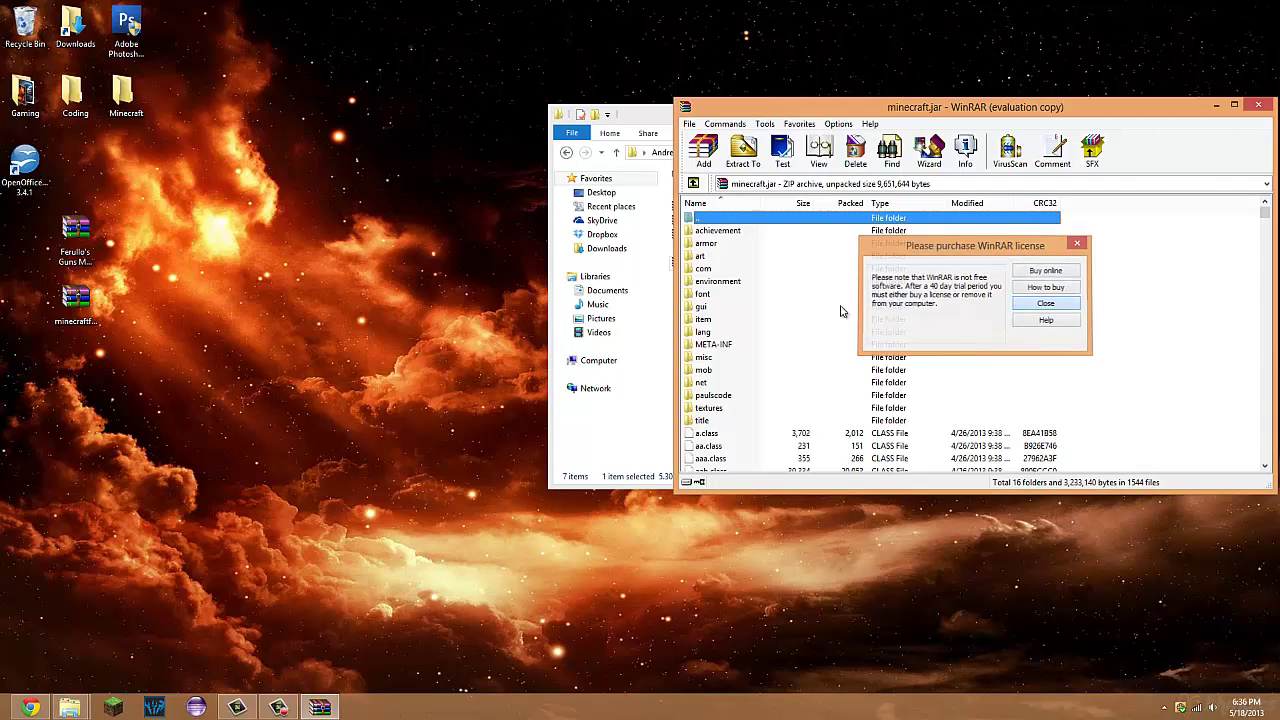
pyautogui.click(756, 345)
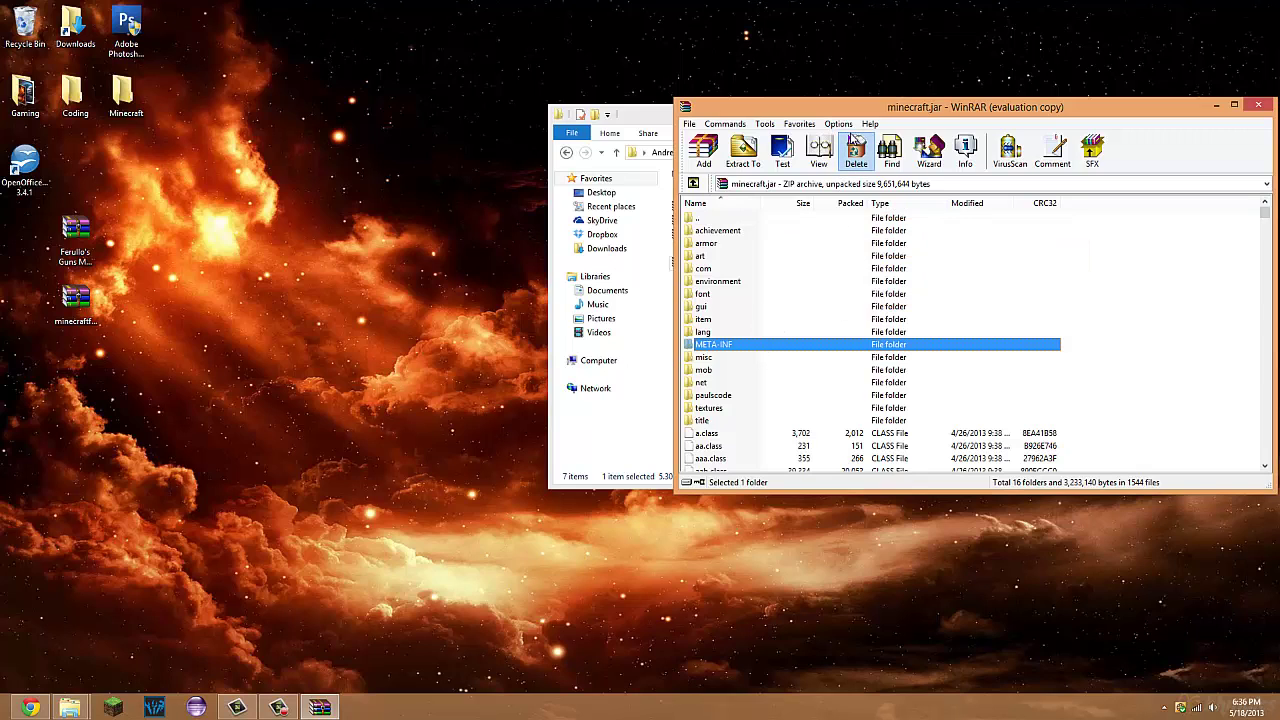
pyautogui.click(855, 147)
pyautogui.click(652, 398)
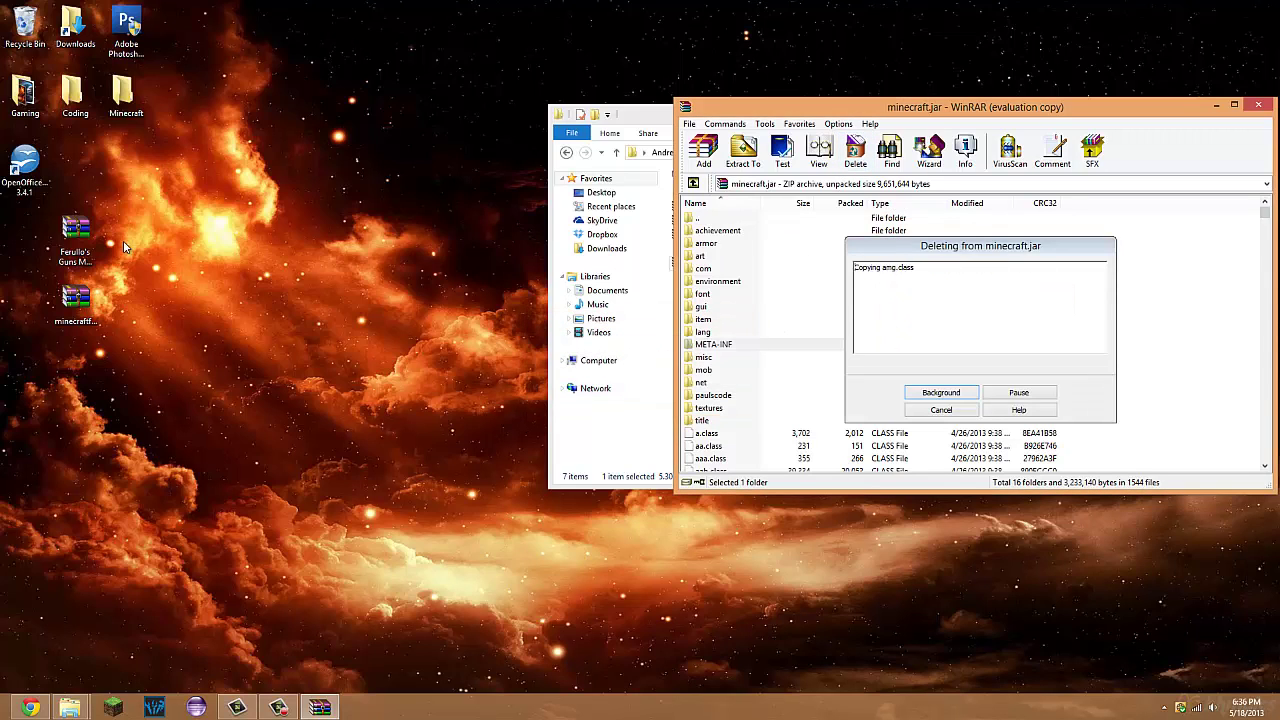
# Step: Open the minecraftforge-universal archive from the desktop and dismiss the WinRAR licence reminder and help window
pyautogui.click(80, 302)
pyautogui.doubleClick(84, 310)
pyautogui.moveTo(830, 112); pyautogui.dragTo(252, 38)
pyautogui.click(470, 249)
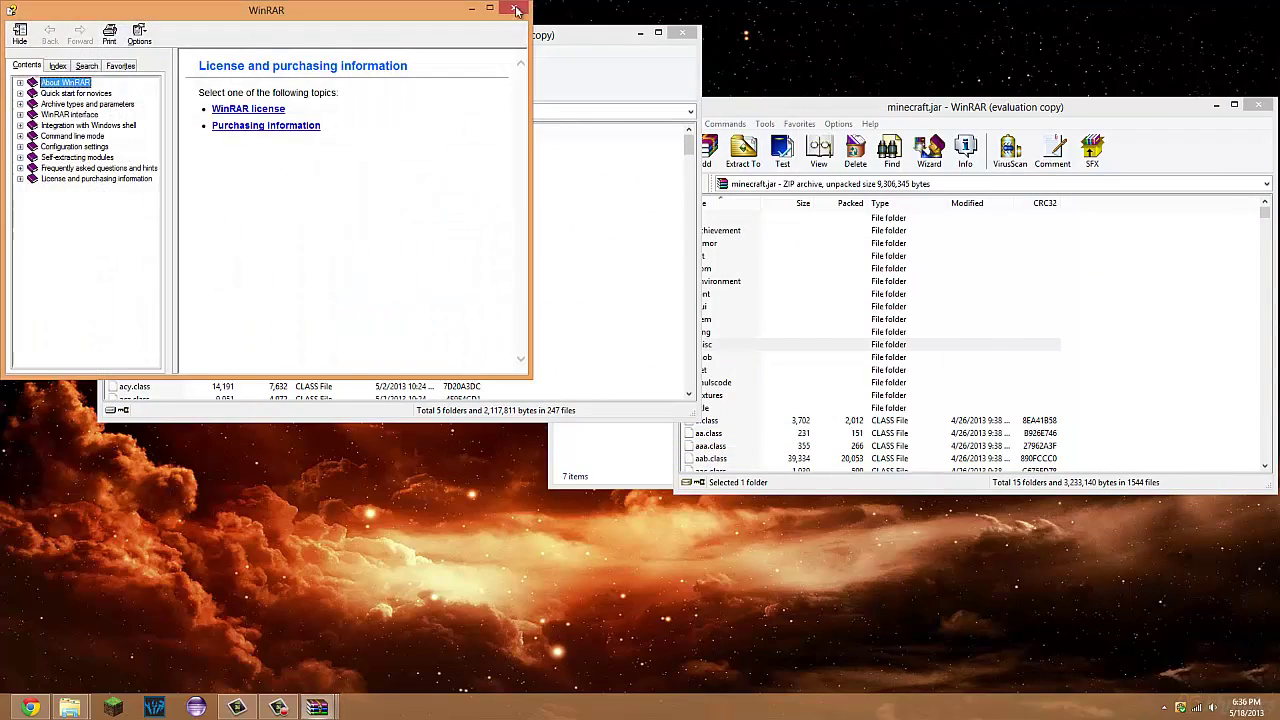
pyautogui.click(519, 9)
pyautogui.click(479, 234)
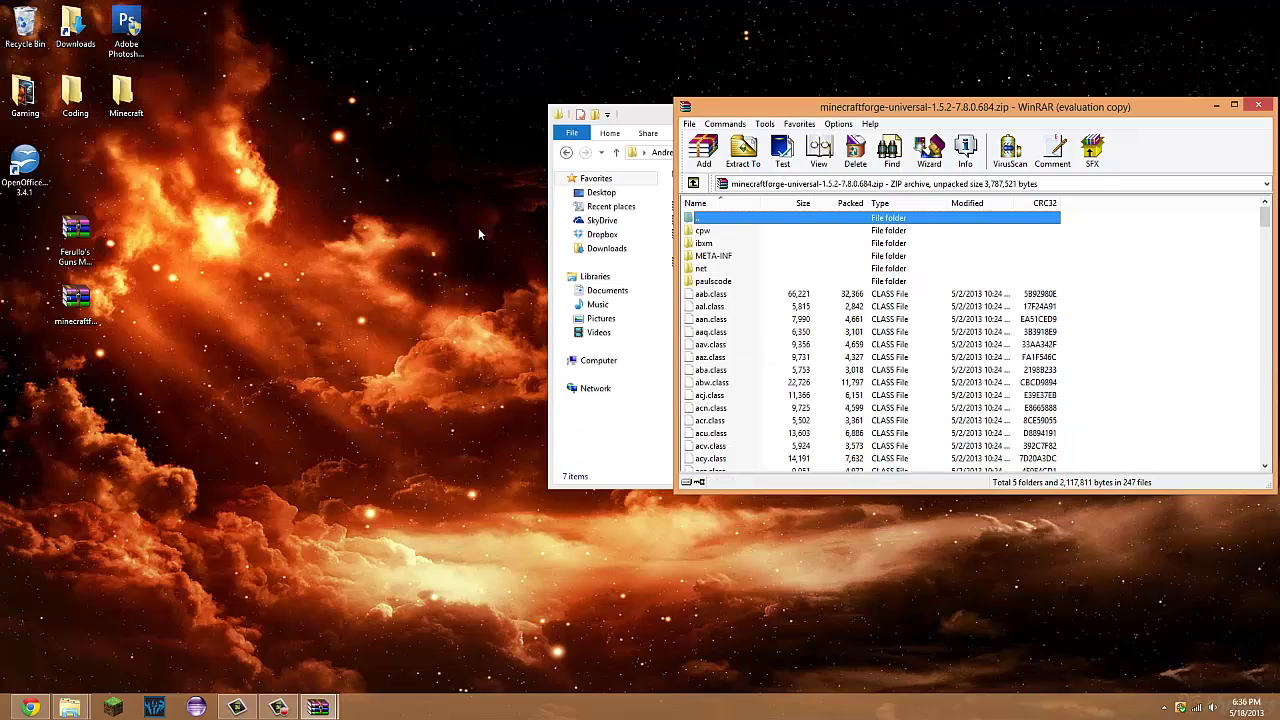
# Step: Add all contents of the Forge archive to minecraft.jar with the default archive settings, and close the Forge archive
pyautogui.moveTo(885, 110); pyautogui.dragTo(282, 43)
pyautogui.moveTo(466, 168); pyautogui.dragTo(330, 413)
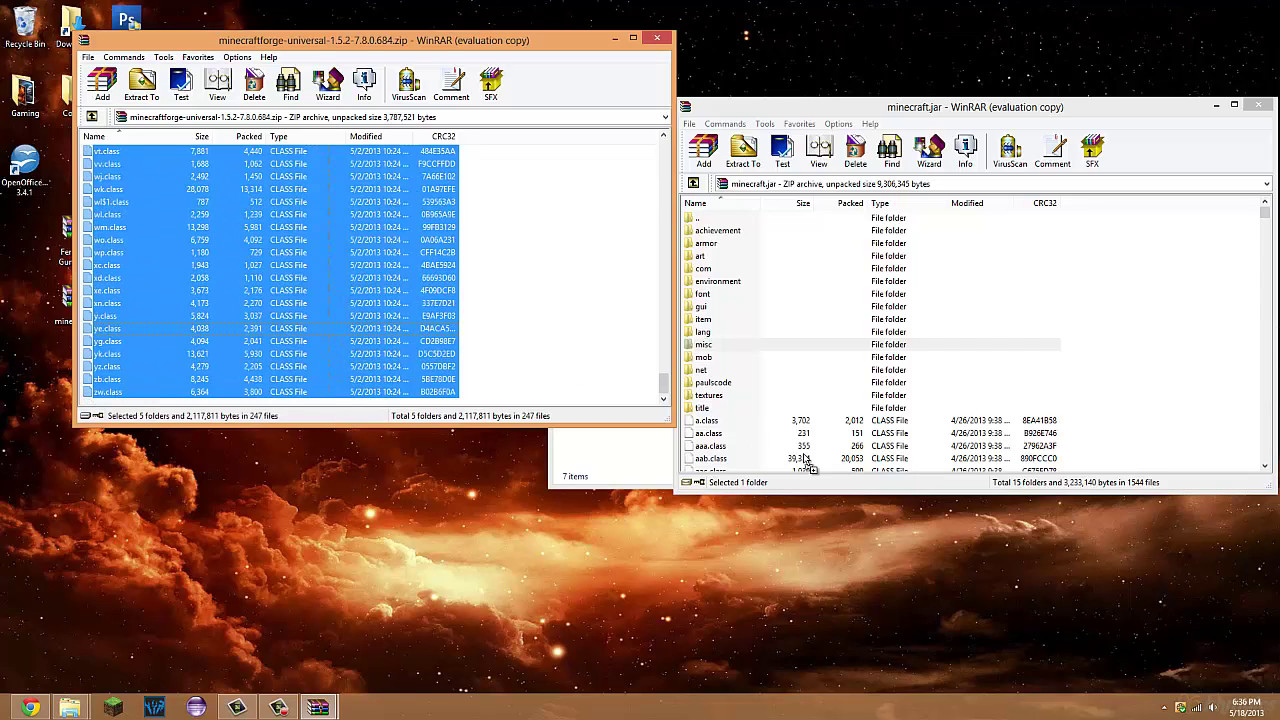
pyautogui.moveTo(805, 460); pyautogui.dragTo(805, 460)
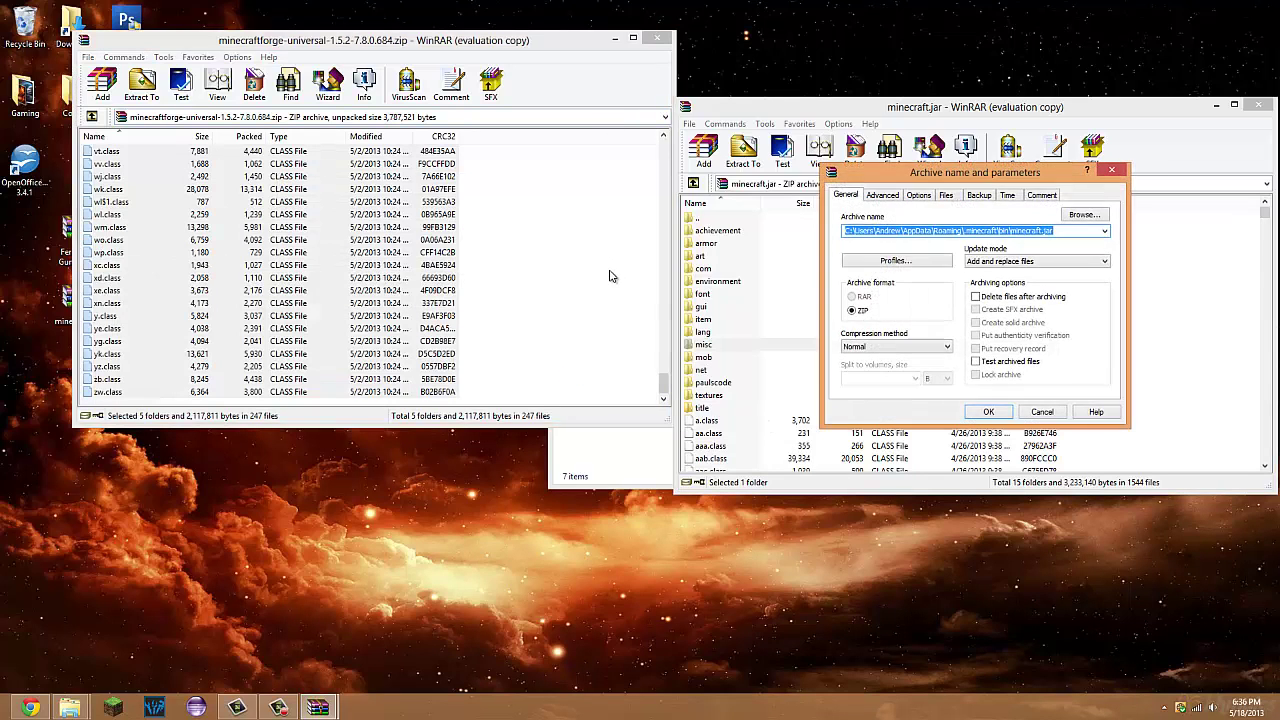
pyautogui.click(995, 412)
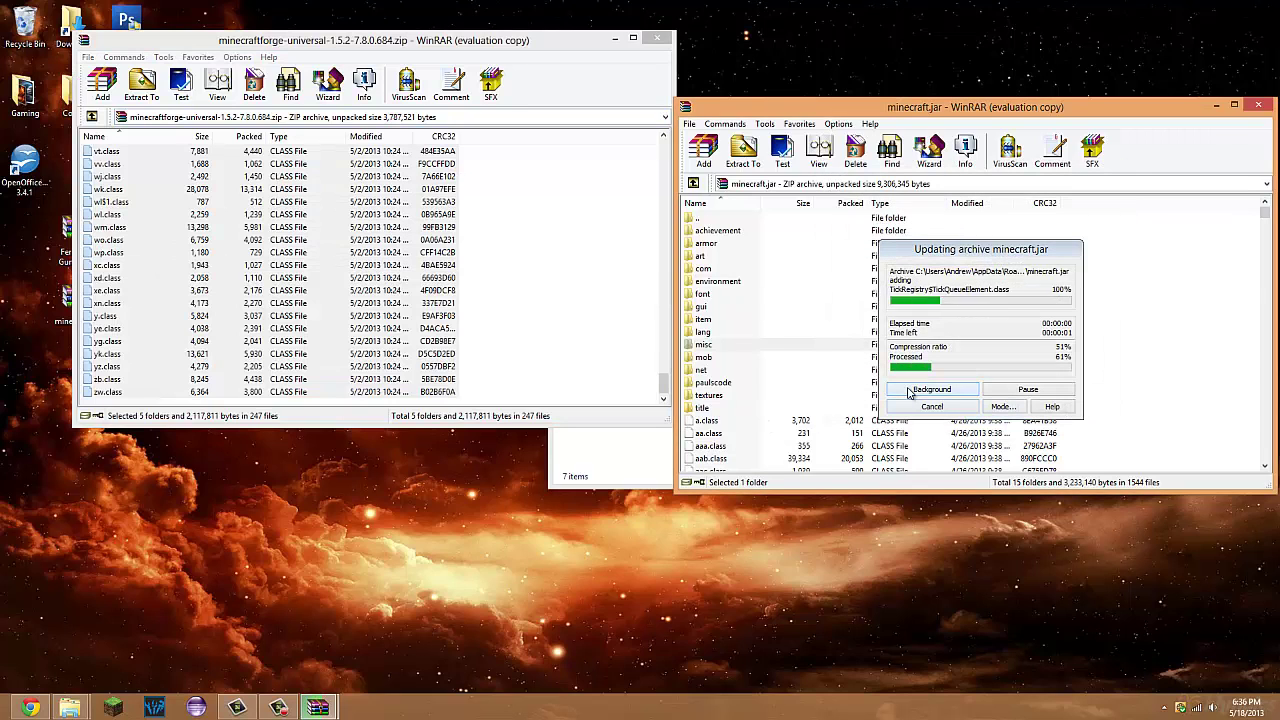
pyautogui.click(660, 40)
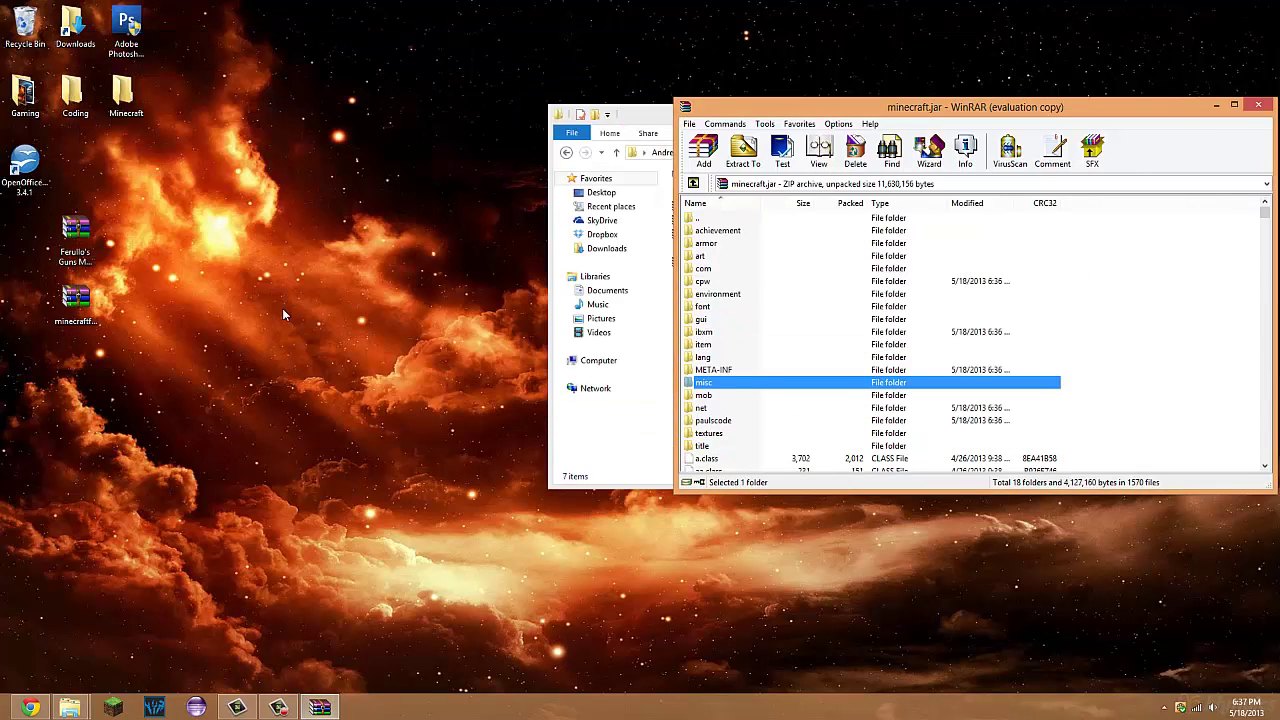
# Step: Launch Minecraft with the saved login, check the Mods list to verify the Forge installation, and quit the game
pyautogui.click(114, 708)
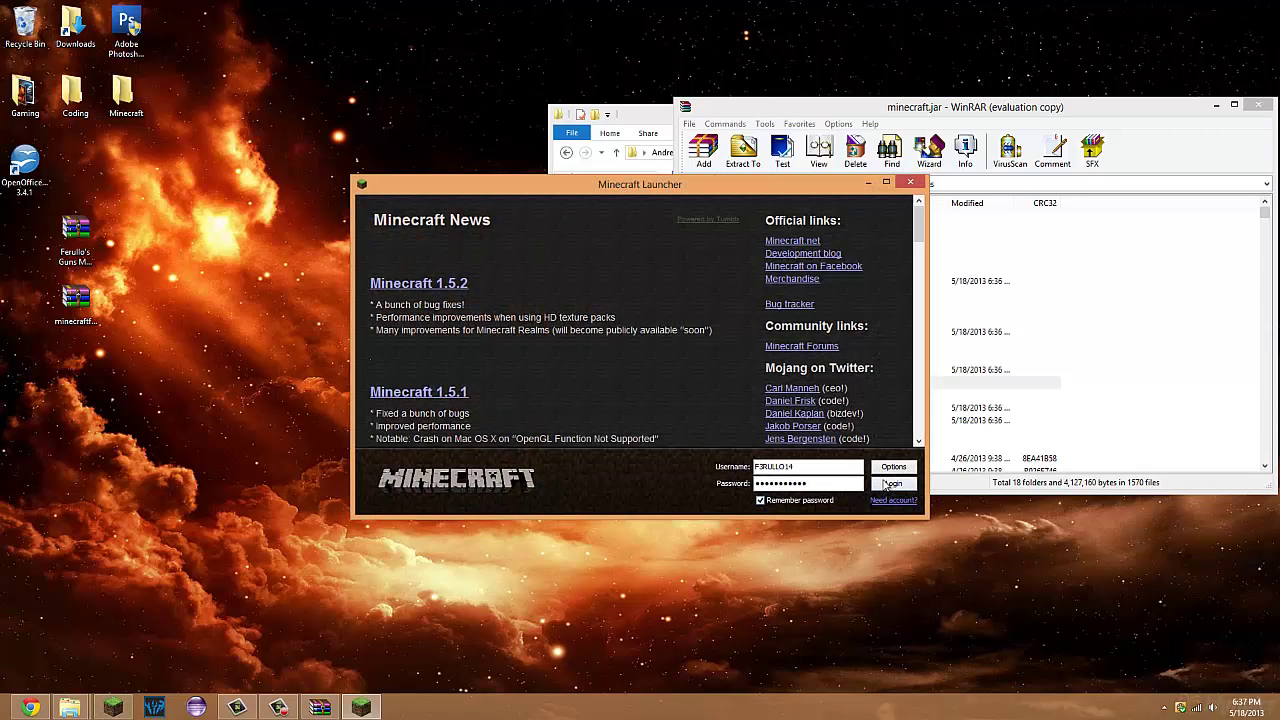
pyautogui.click(886, 487)
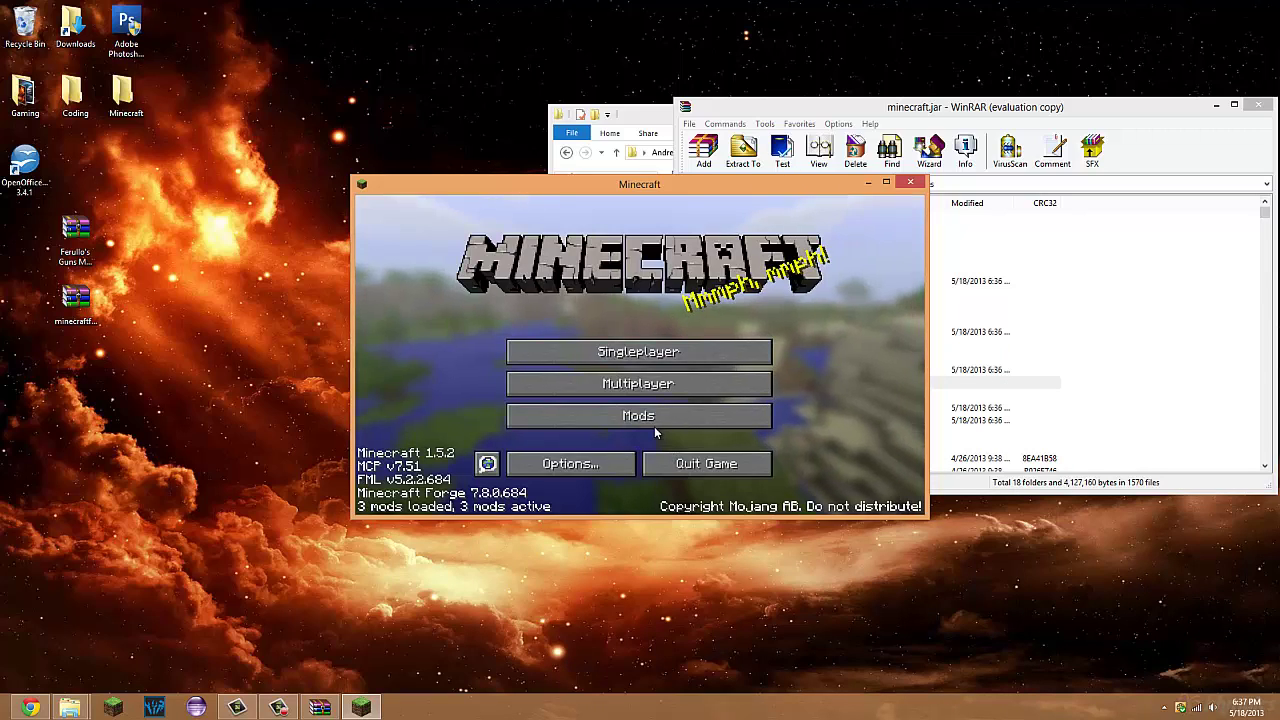
pyautogui.click(646, 416)
pyautogui.click(615, 474)
pyautogui.click(703, 463)
pyautogui.click(1153, 467)
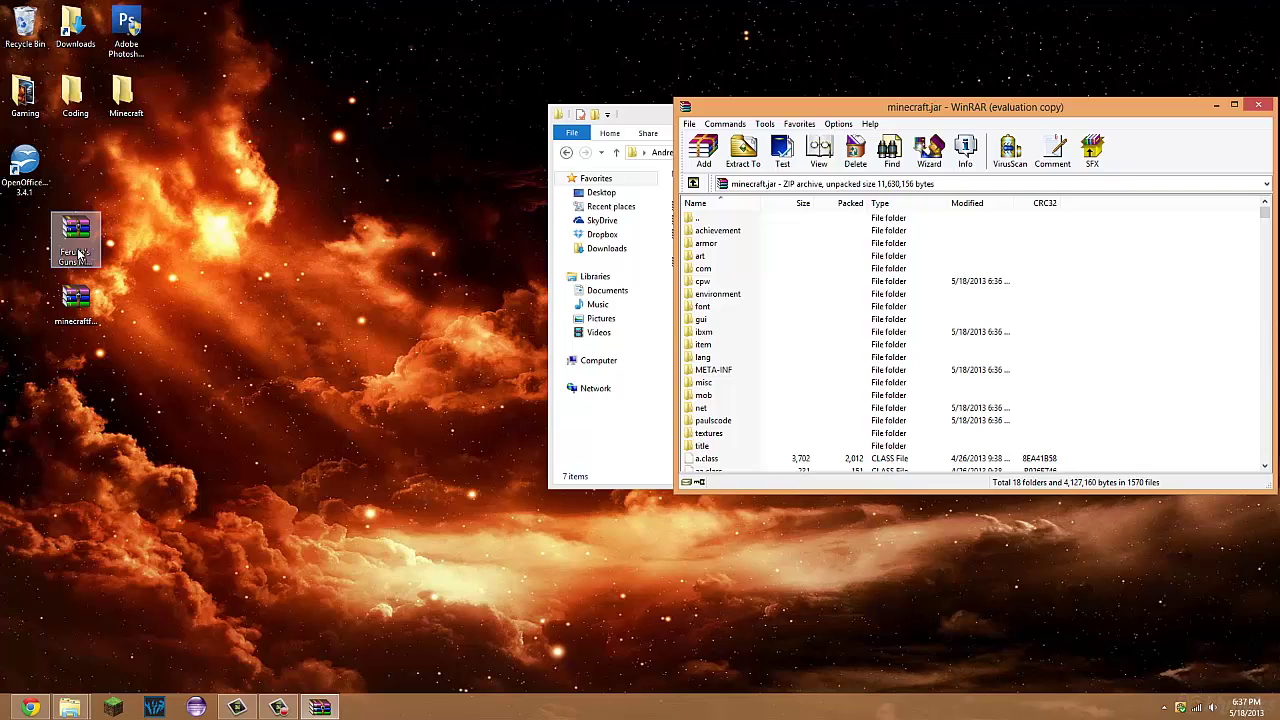
# Step: Open the Ferullo's Guns Mod 2.7.2 archive from the desktop and go into its "Place in minecraft.jar" folder
pyautogui.doubleClick(78, 255)
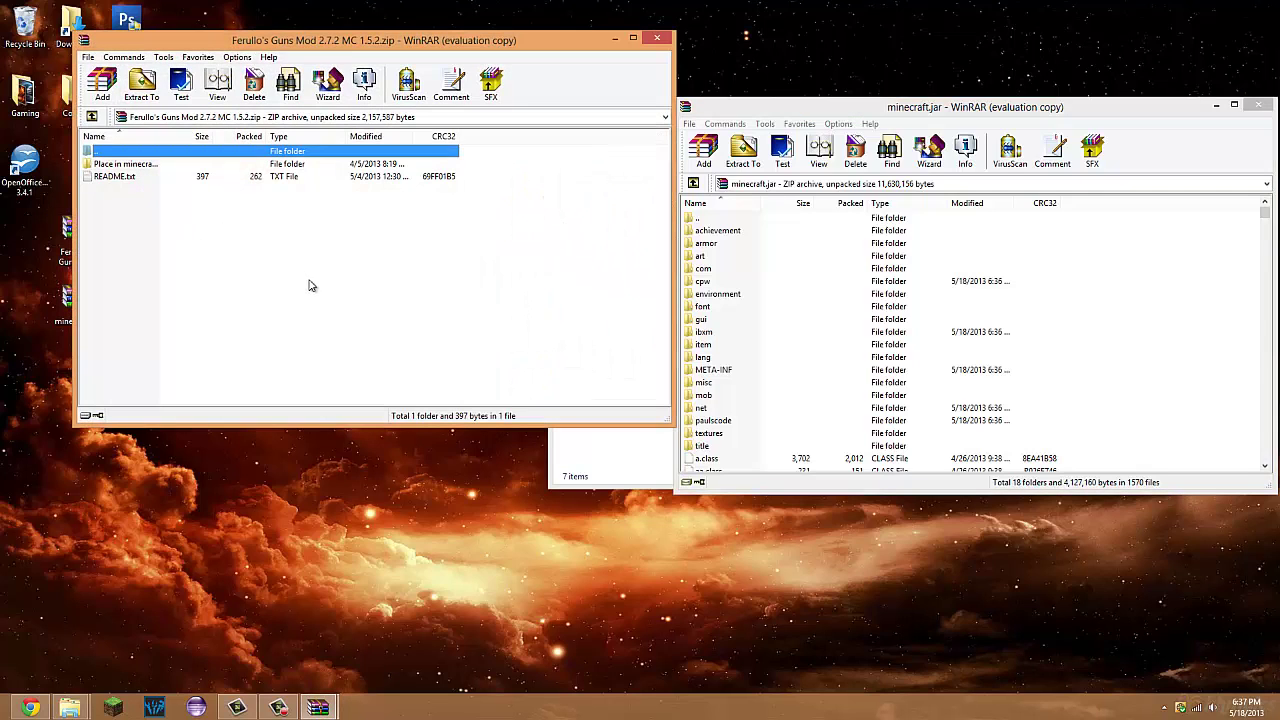
pyautogui.click(437, 246)
pyautogui.doubleClick(298, 166)
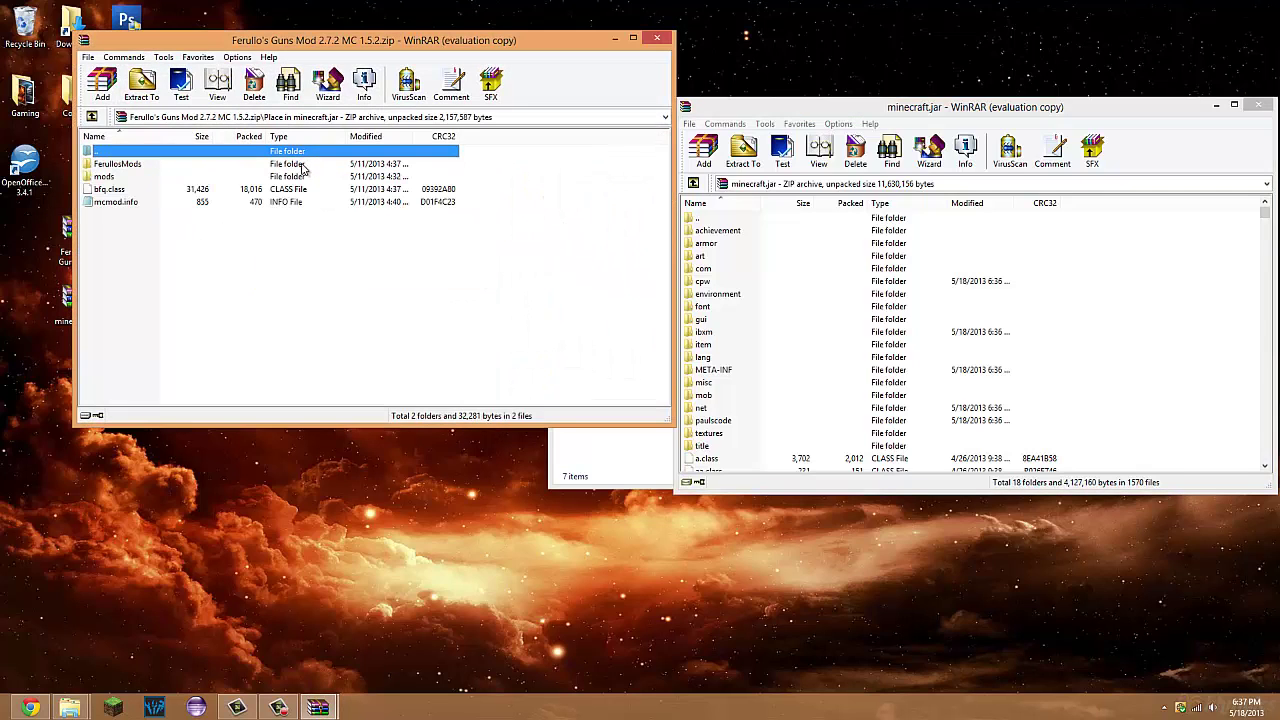
pyautogui.doubleClick(190, 155)
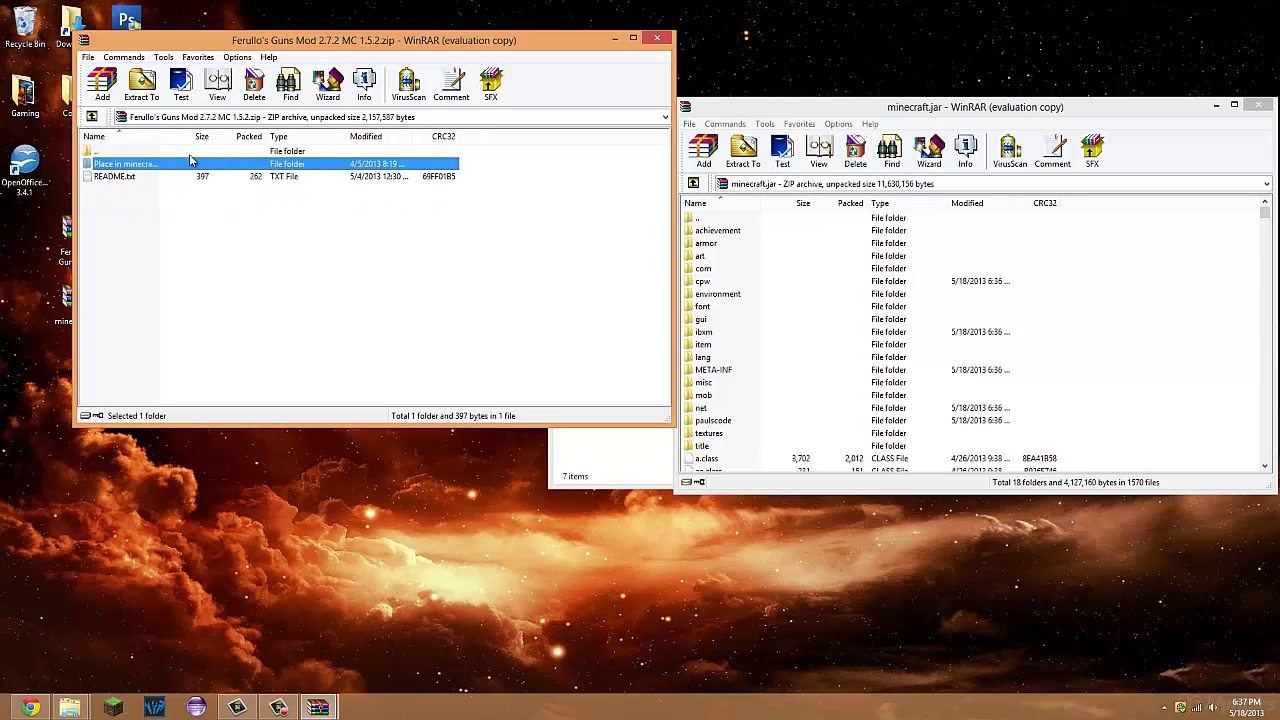
pyautogui.doubleClick(127, 168)
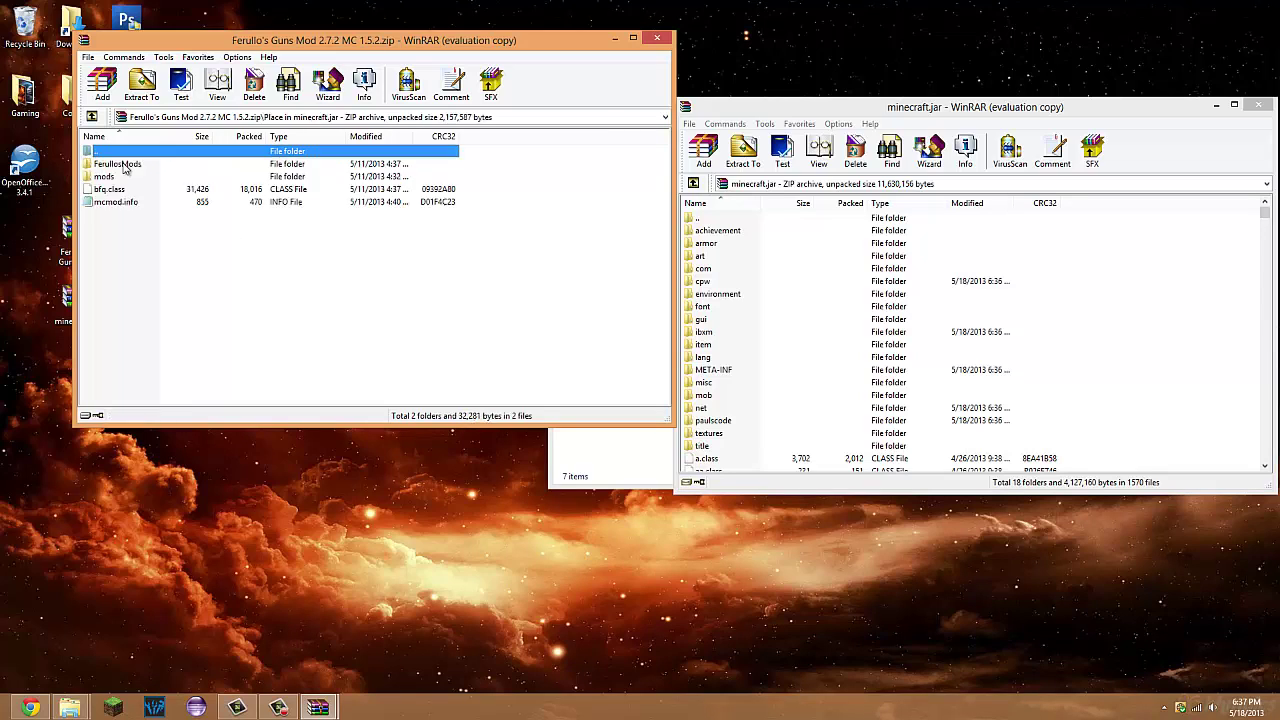
# Step: Add FerullosMods, mods, bfq.class and mcmod.info to minecraft.jar with the default archive settings, and close both archives
pyautogui.moveTo(185, 223); pyautogui.dragTo(150, 158)
pyautogui.moveTo(320, 207); pyautogui.dragTo(632, 354)
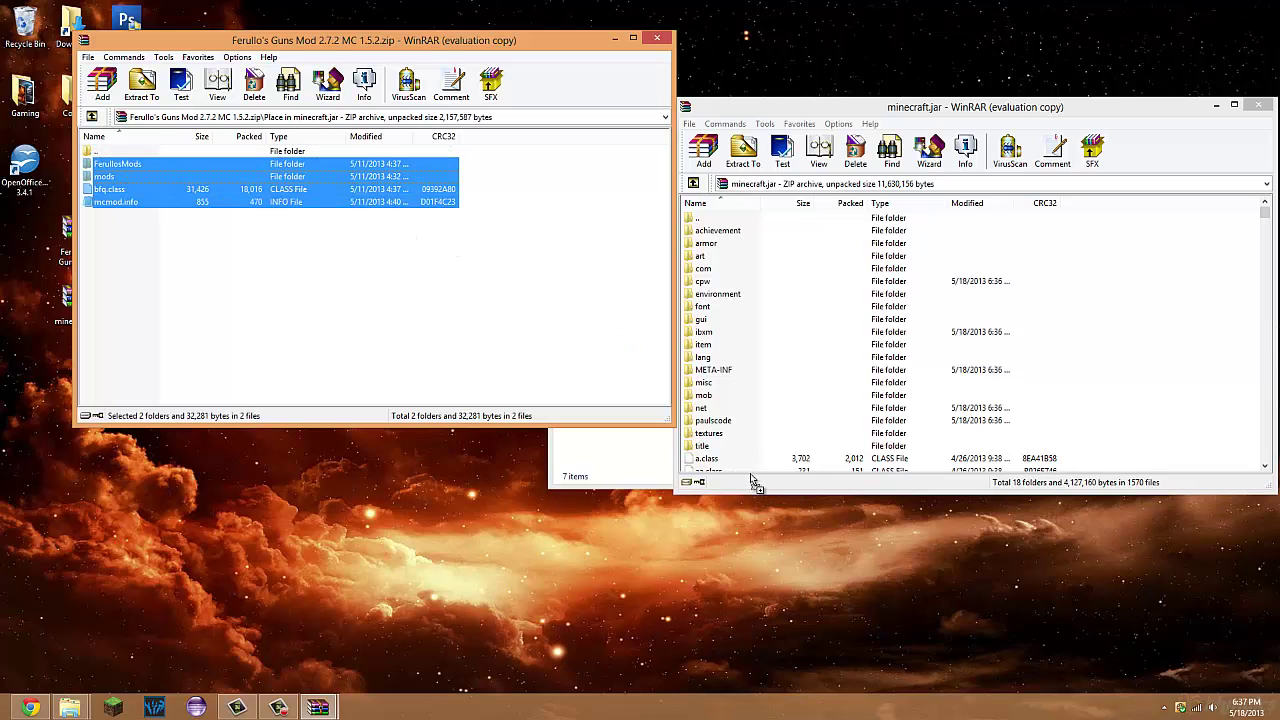
pyautogui.moveTo(755, 483); pyautogui.dragTo(749, 471)
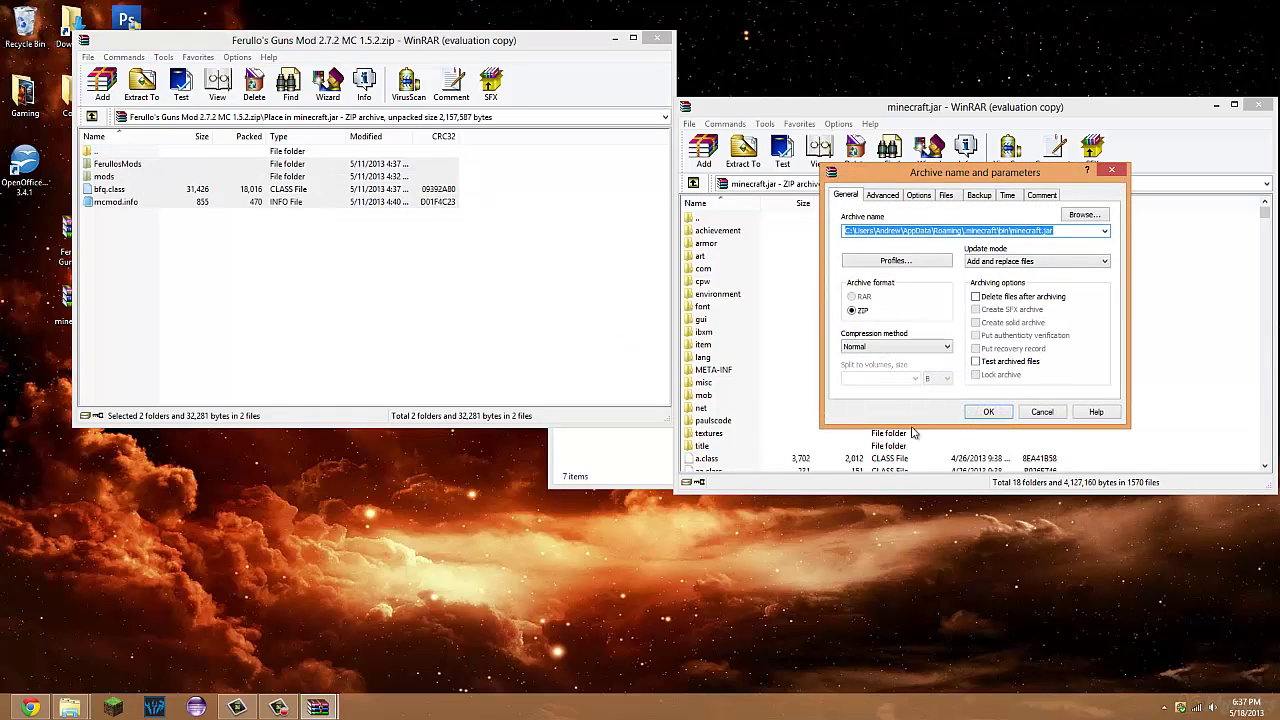
pyautogui.click(987, 411)
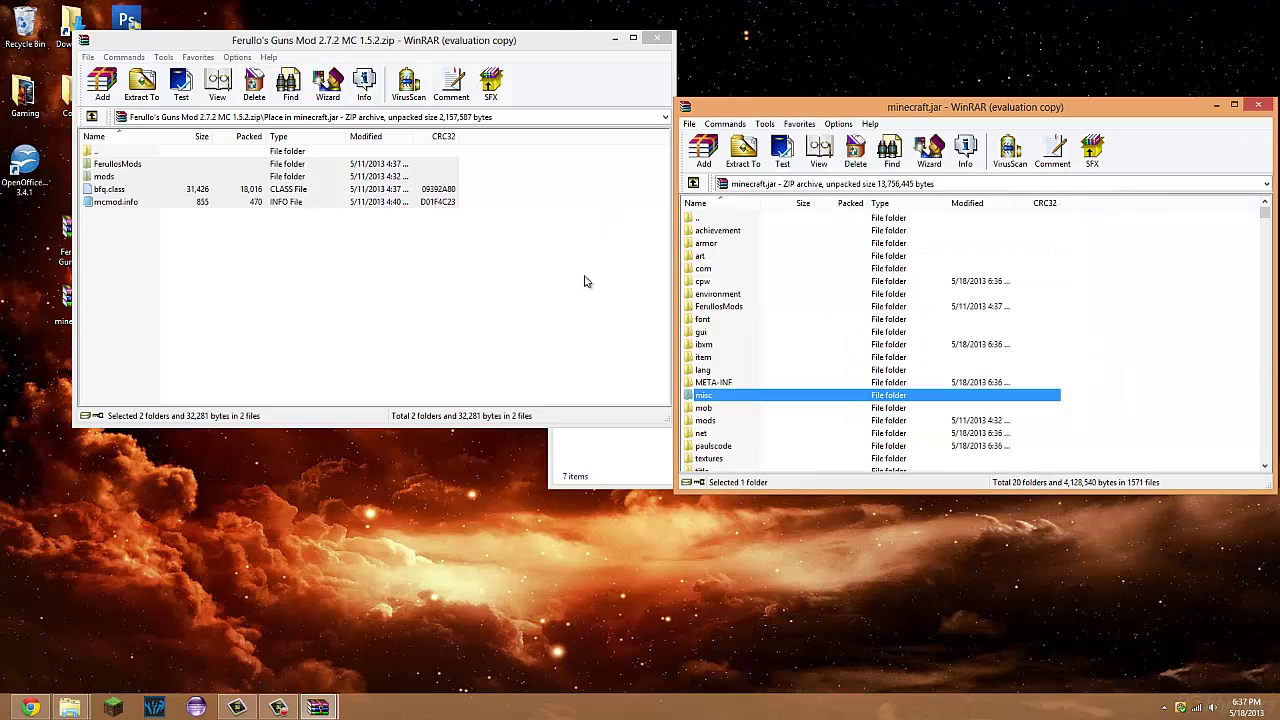
pyautogui.click(656, 38)
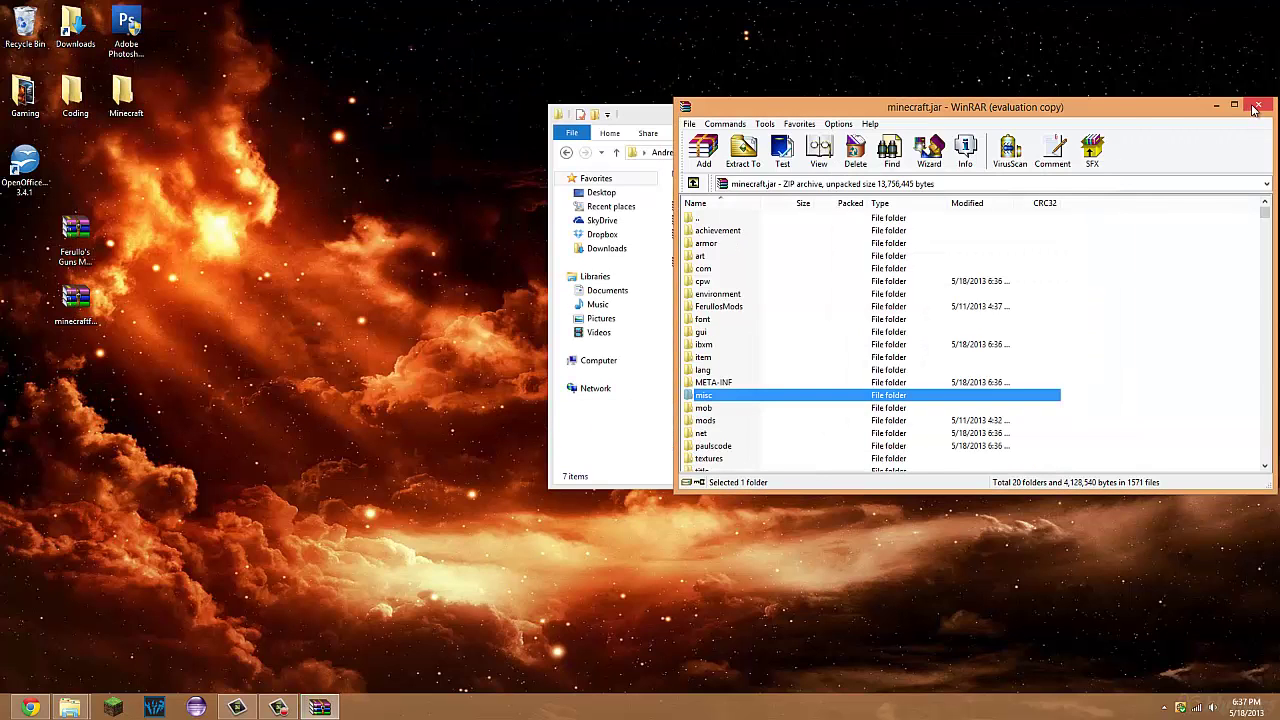
pyautogui.click(1257, 106)
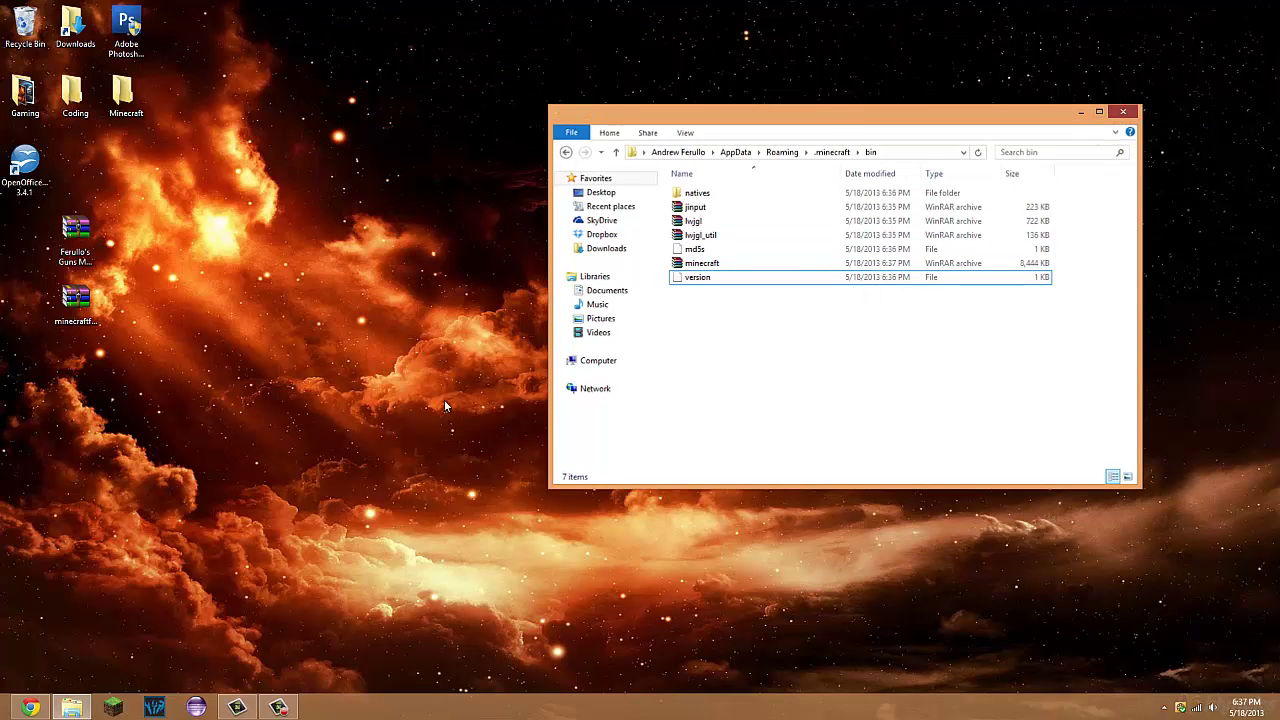
# Step: Launch Minecraft with the saved login and view the Ferullo's Guns Mod entry in the Mods list
pyautogui.press('super+d')
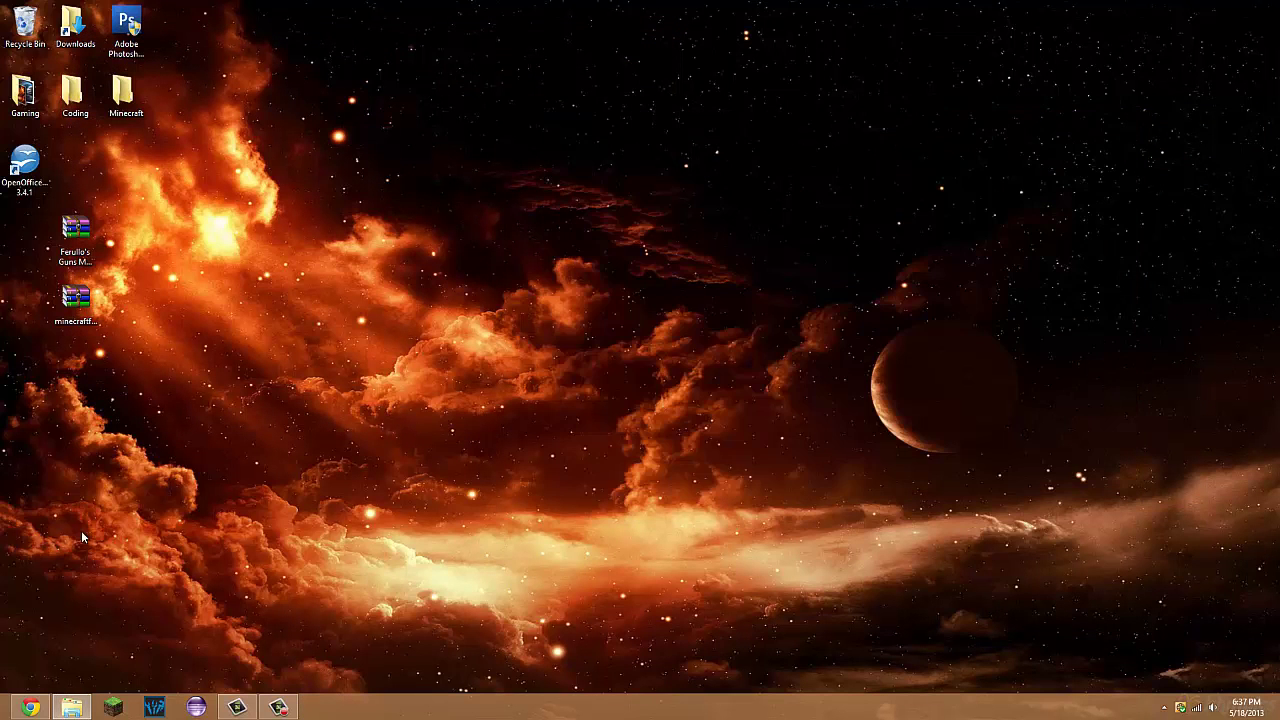
pyautogui.click(113, 707)
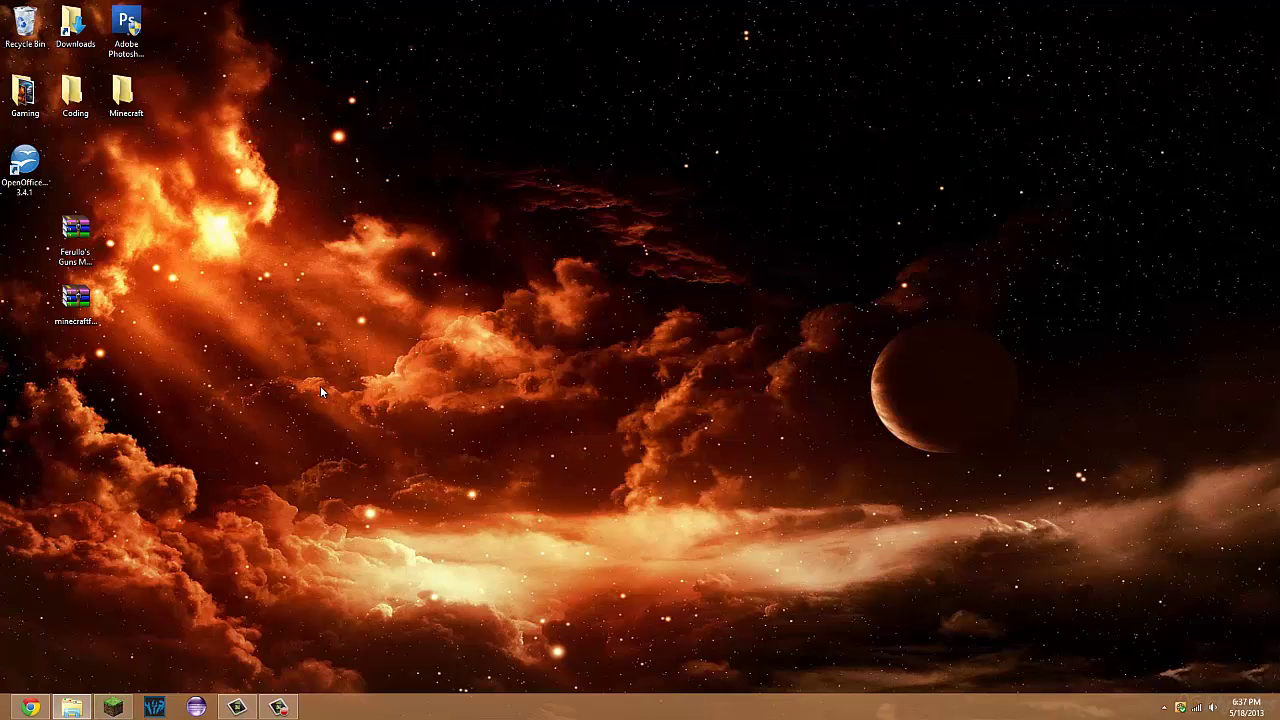
pyautogui.click(895, 484)
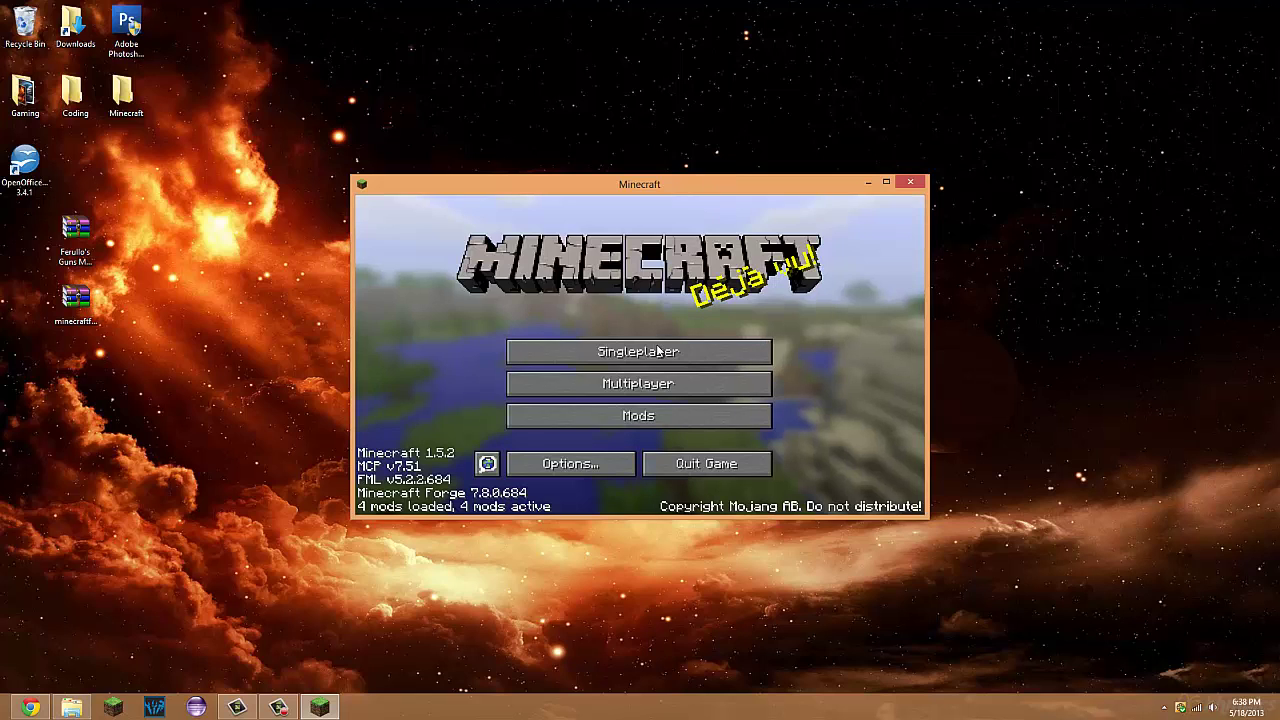
pyautogui.click(645, 413)
pyautogui.click(424, 412)
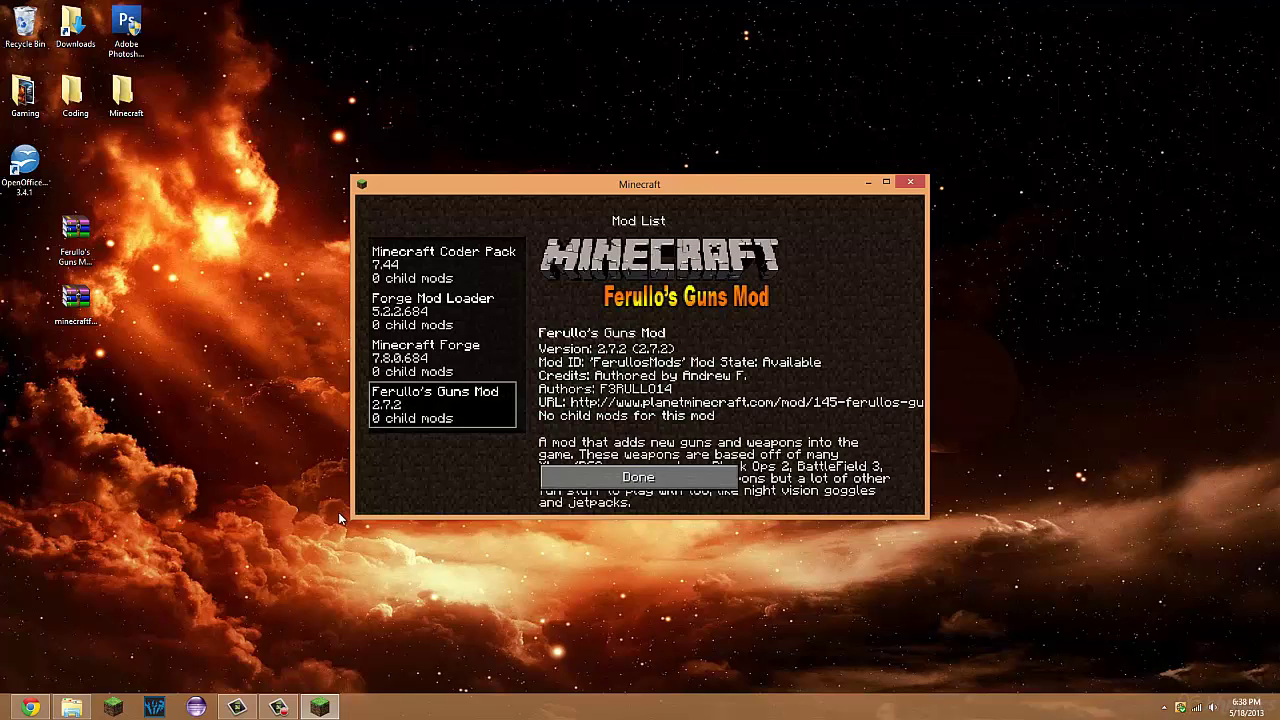
# Step: Enlarge the Minecraft window, reposition it near the middle of the desktop, and return to the title screen
pyautogui.moveTo(351, 518); pyautogui.dragTo(56, 679)
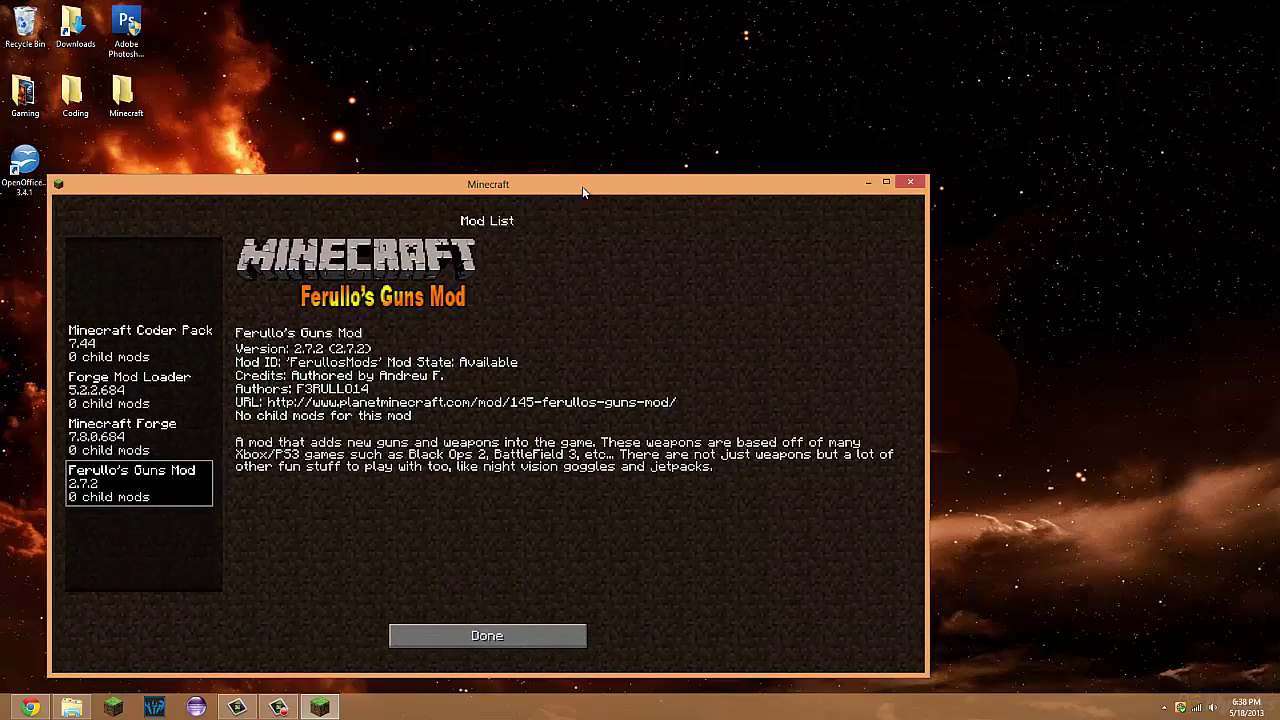
pyautogui.moveTo(588, 186); pyautogui.dragTo(720, 62)
pyautogui.click(620, 512)
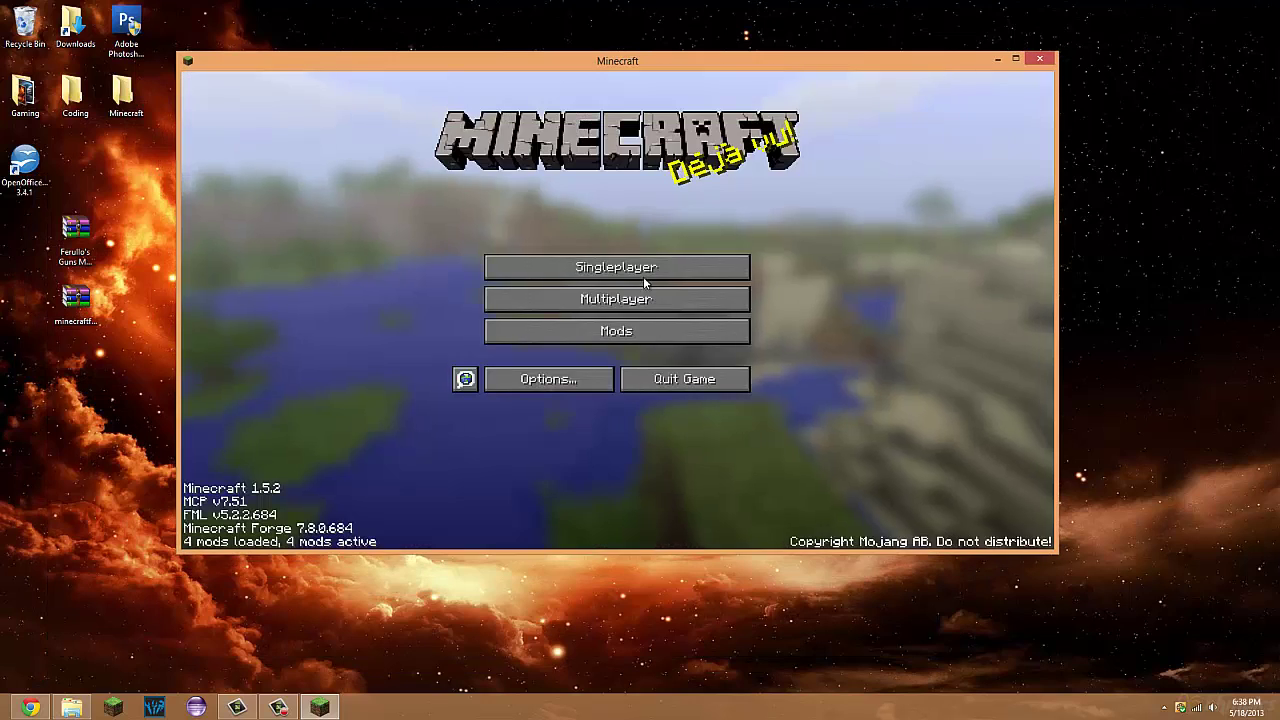
# Step: Create a singleplayer world named New World in Creative game mode
pyautogui.click(645, 277)
pyautogui.click(720, 494)
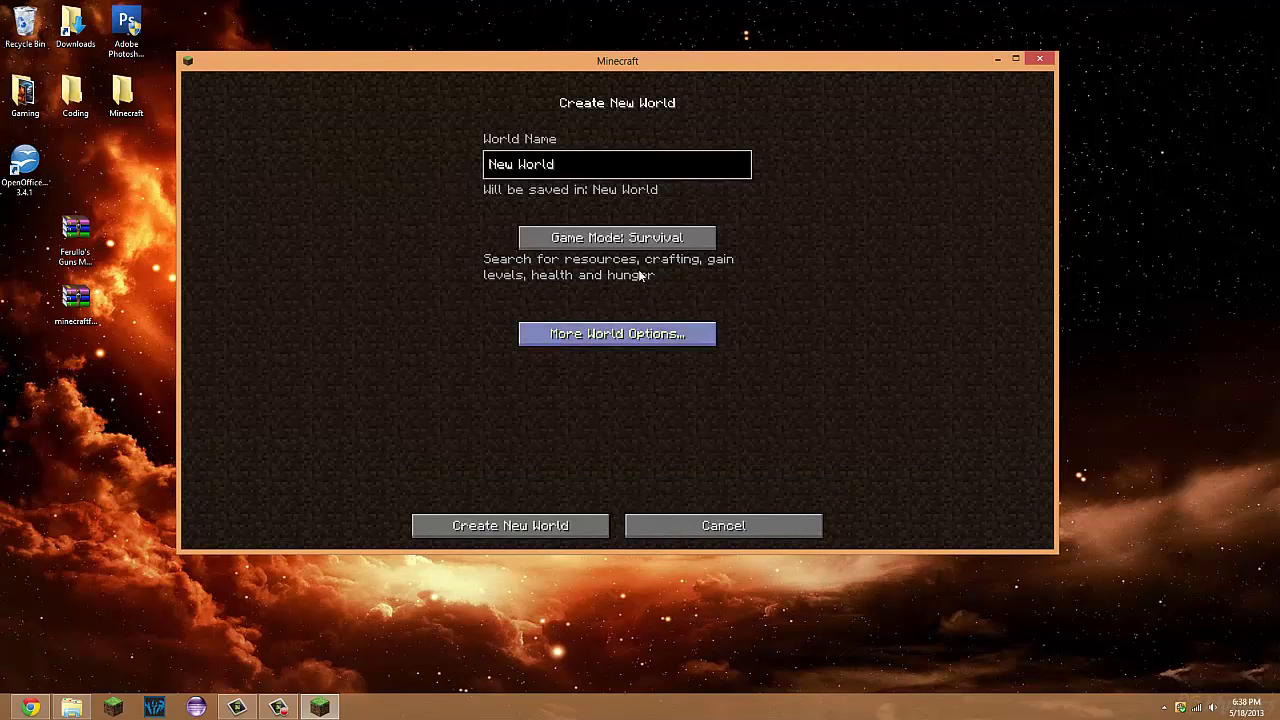
pyautogui.click(640, 245)
pyautogui.click(638, 245)
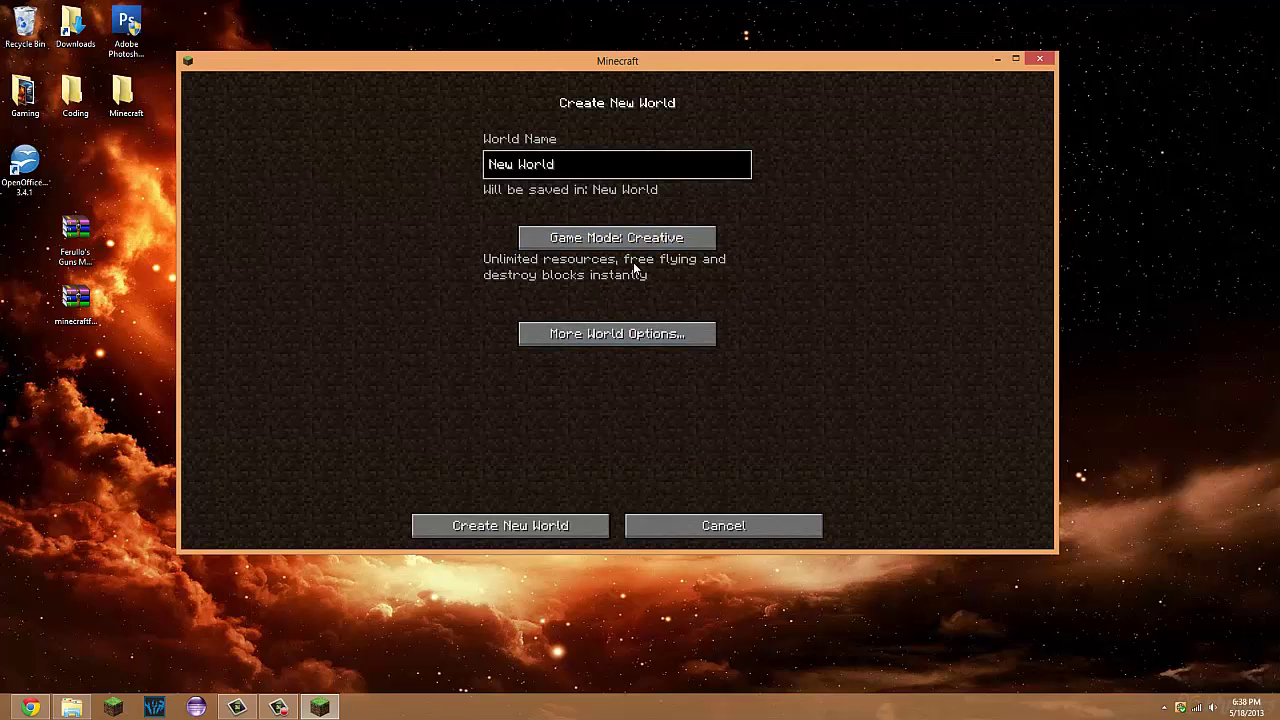
pyautogui.click(575, 526)
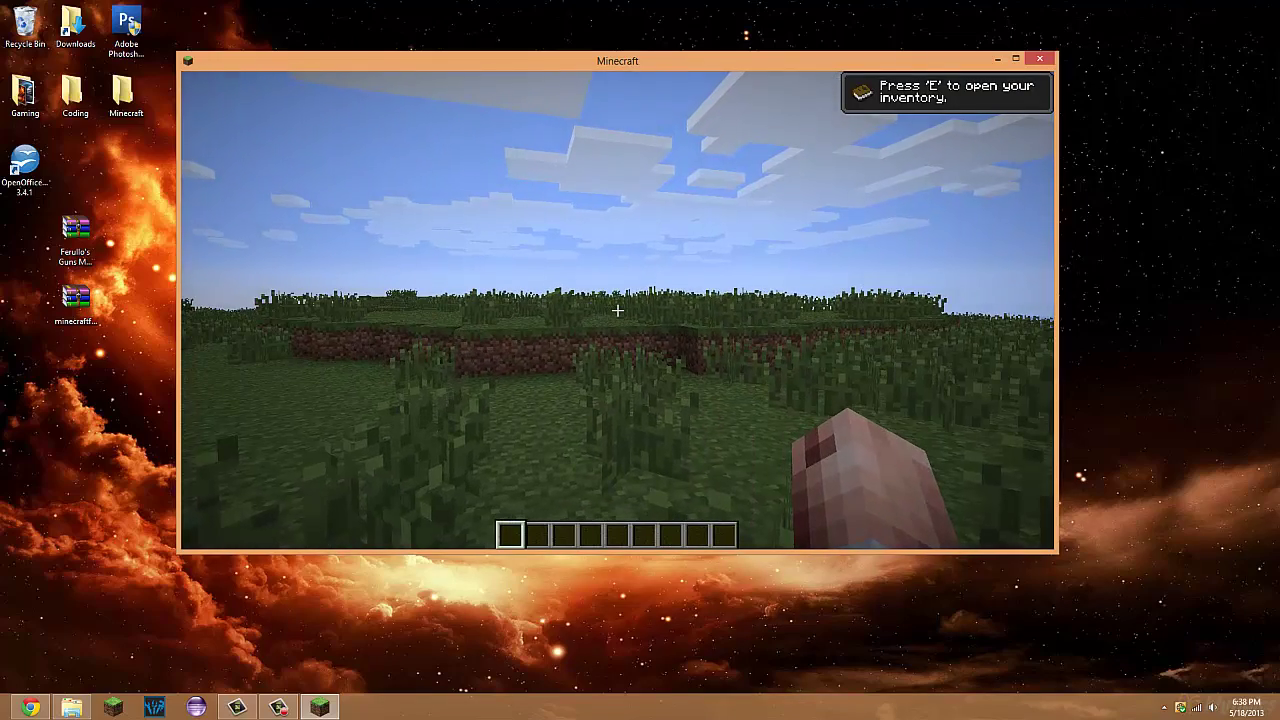
# Step: Put the M40 Night Vision from the Ferullo's Mods creative inventory into the third hotbar slot and equip it
pyautogui.press('w')
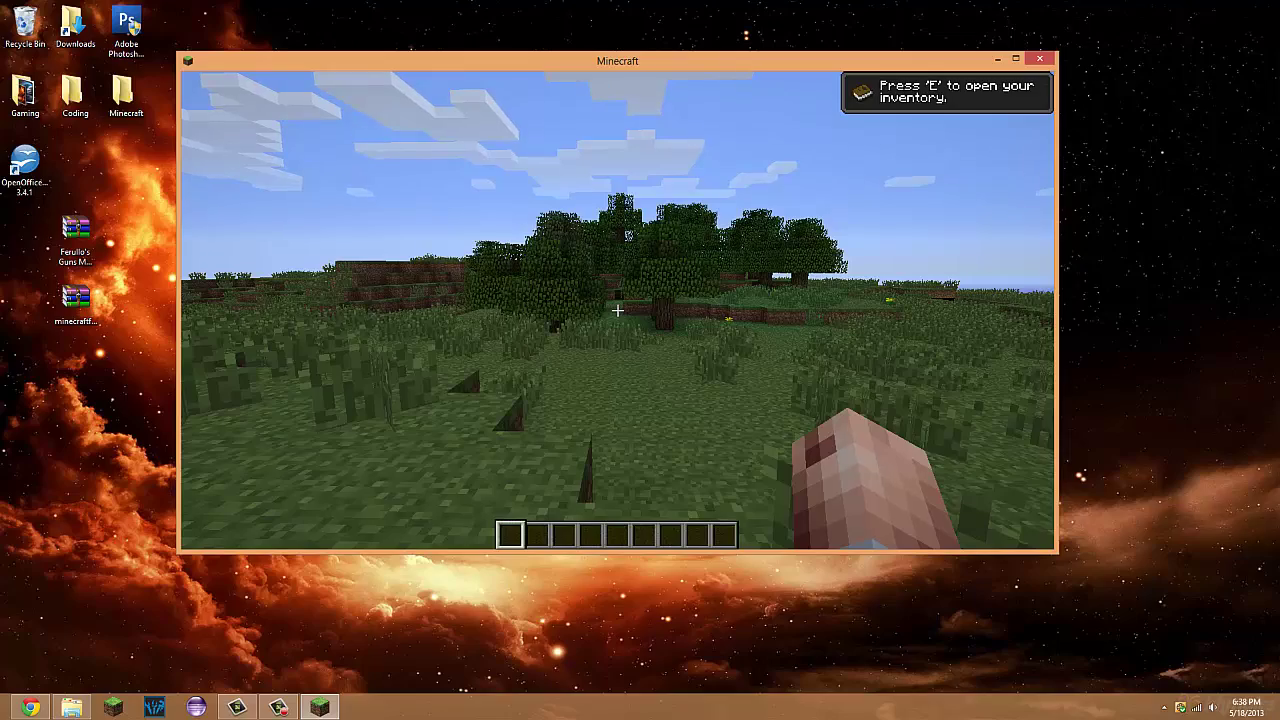
pyautogui.press('w')
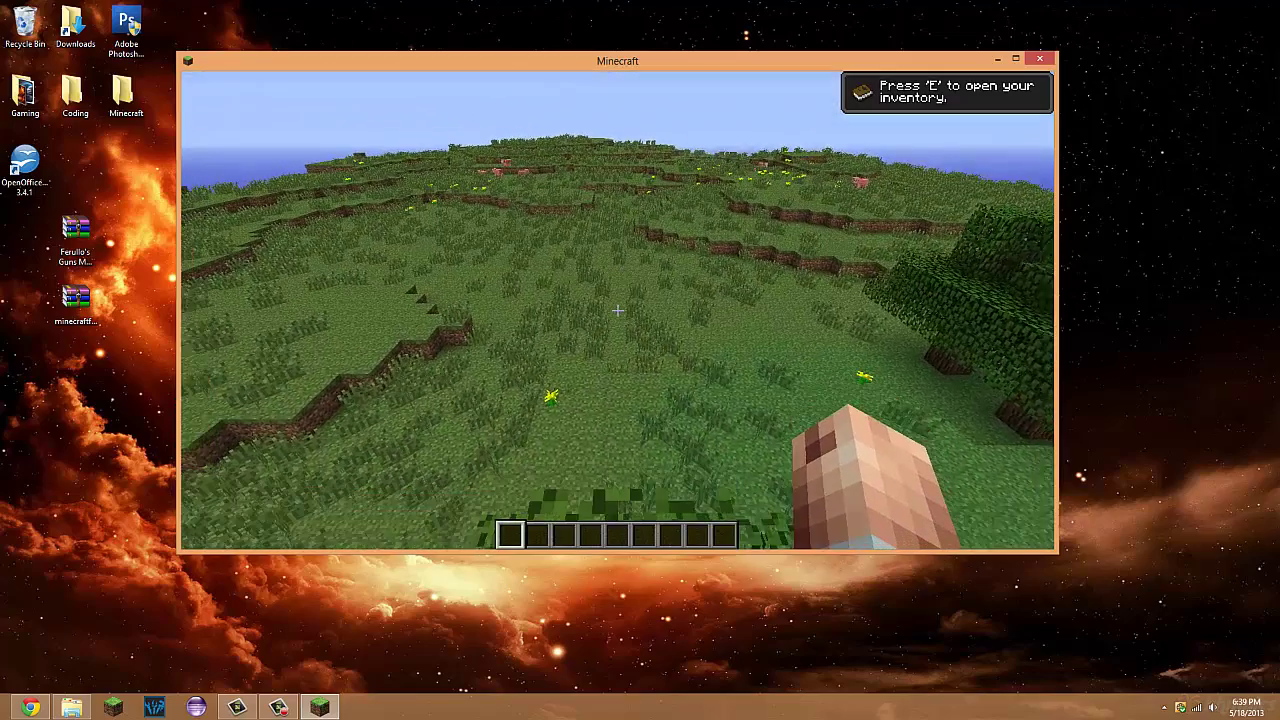
pyautogui.click(617, 311)
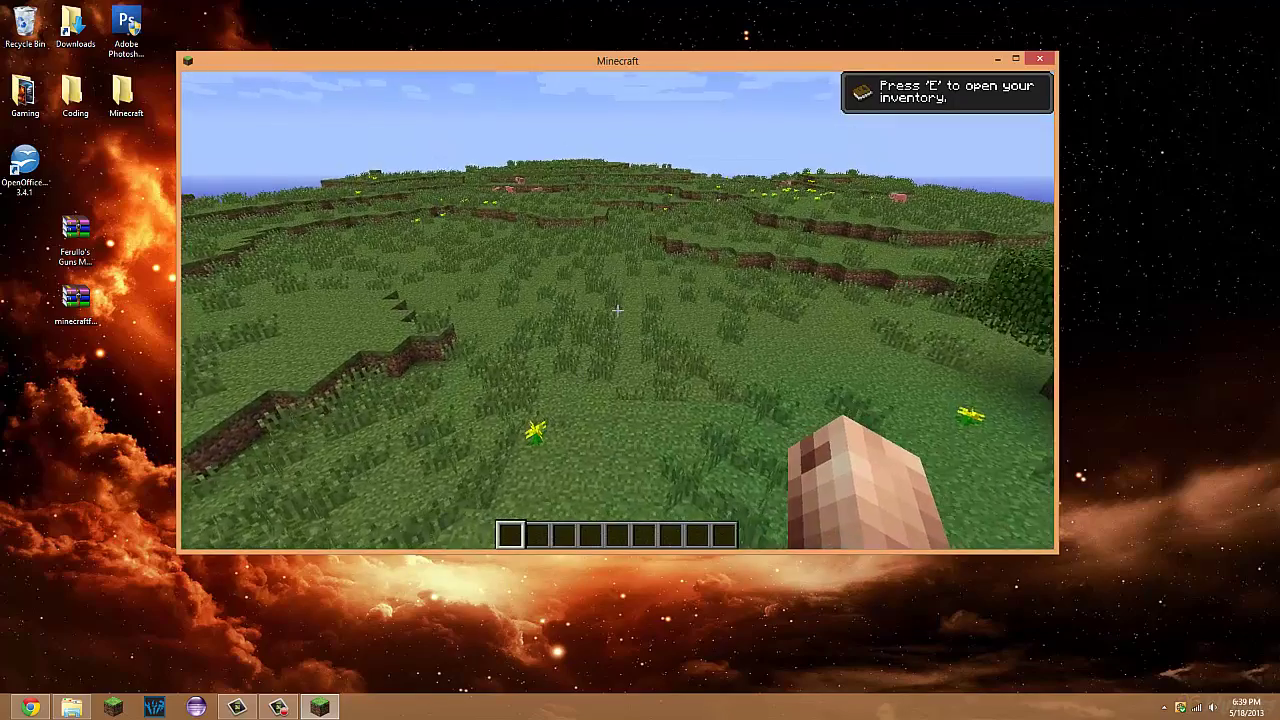
pyautogui.press('e')
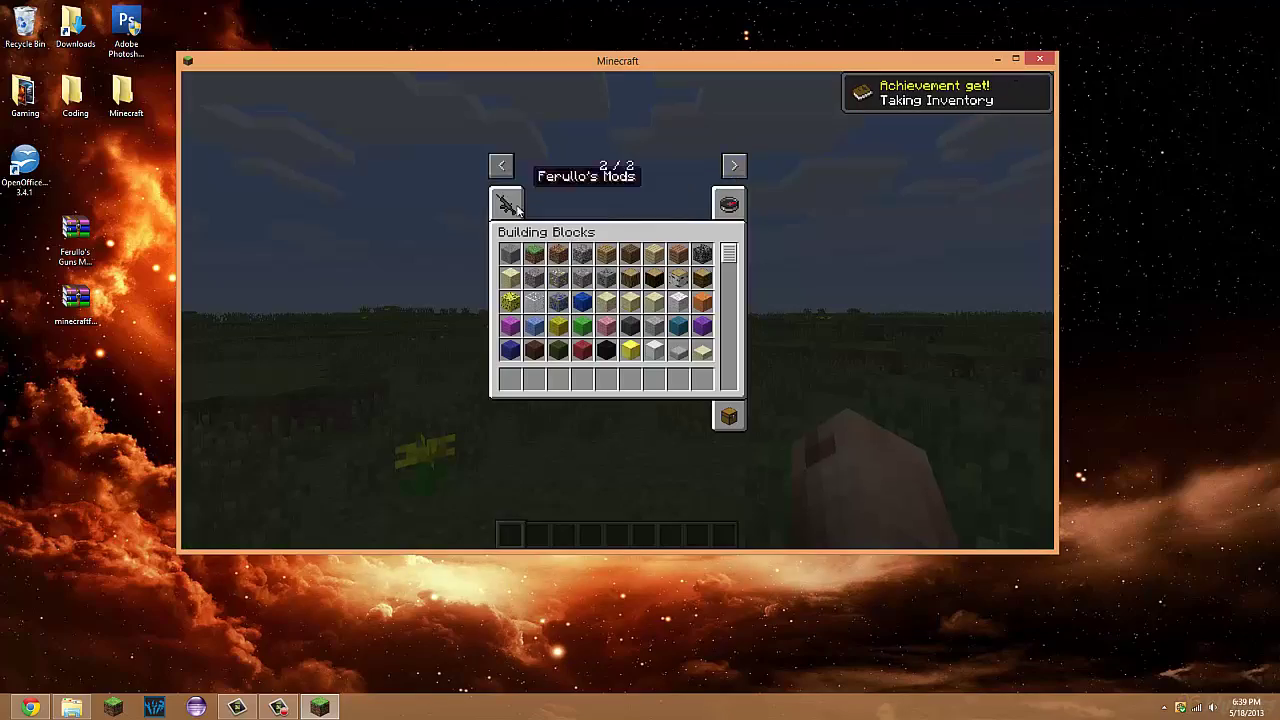
pyautogui.scroll(-3, 651, 300)
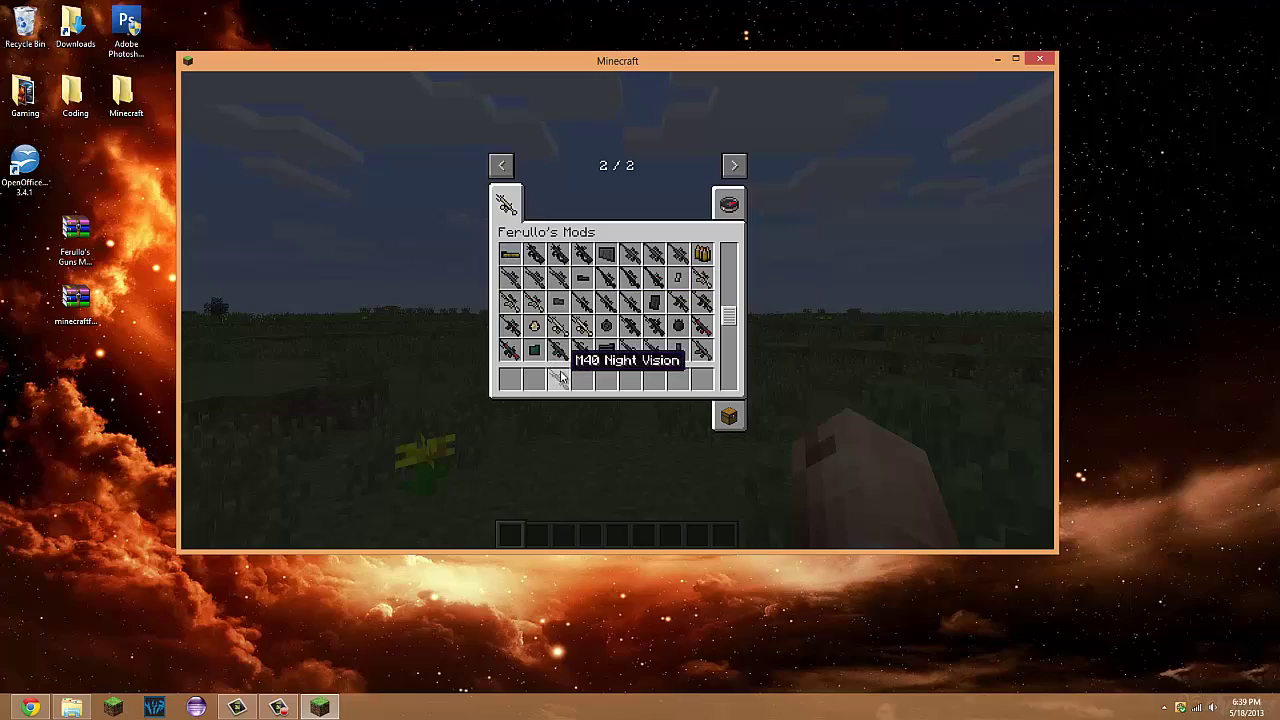
pyautogui.press('e')
pyautogui.press('3')
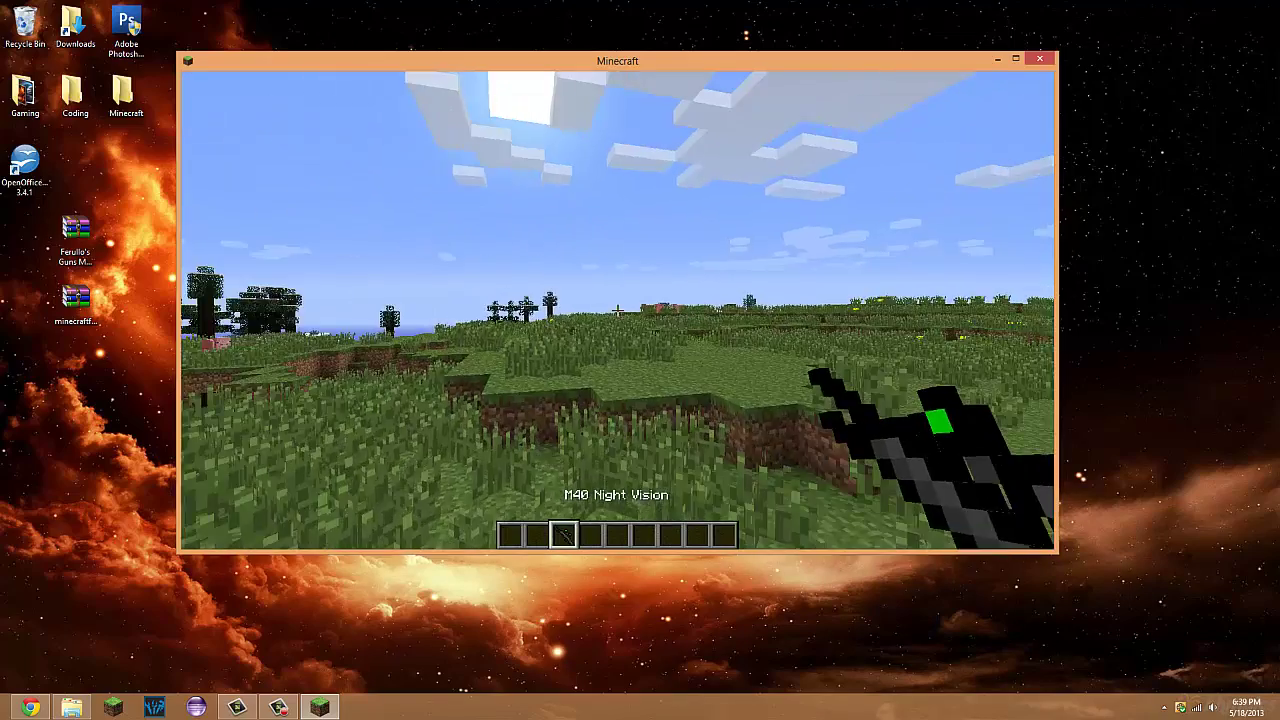
# Step: Test the M40 Night Vision rifle's scope by repeatedly aiming across the grassland and zooming back out
pyautogui.rightClick(617, 312)
pyautogui.rightClick(617, 312)
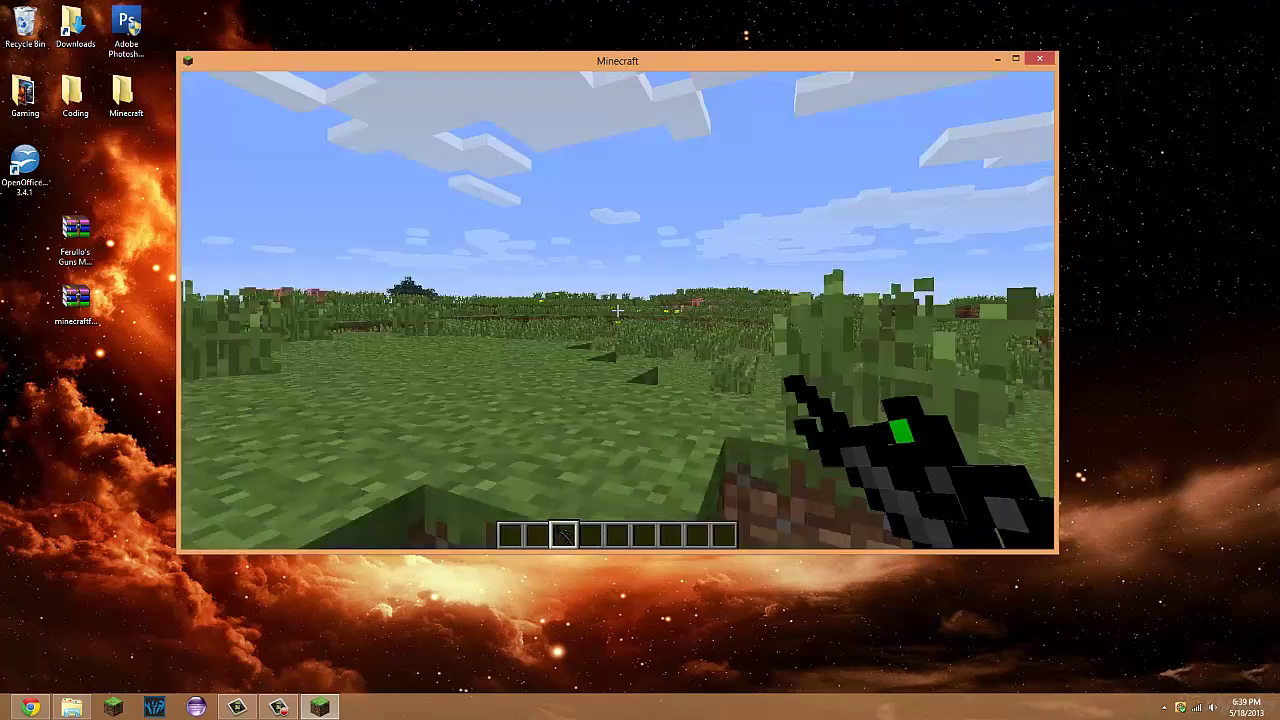
pyautogui.rightClick(617, 312)
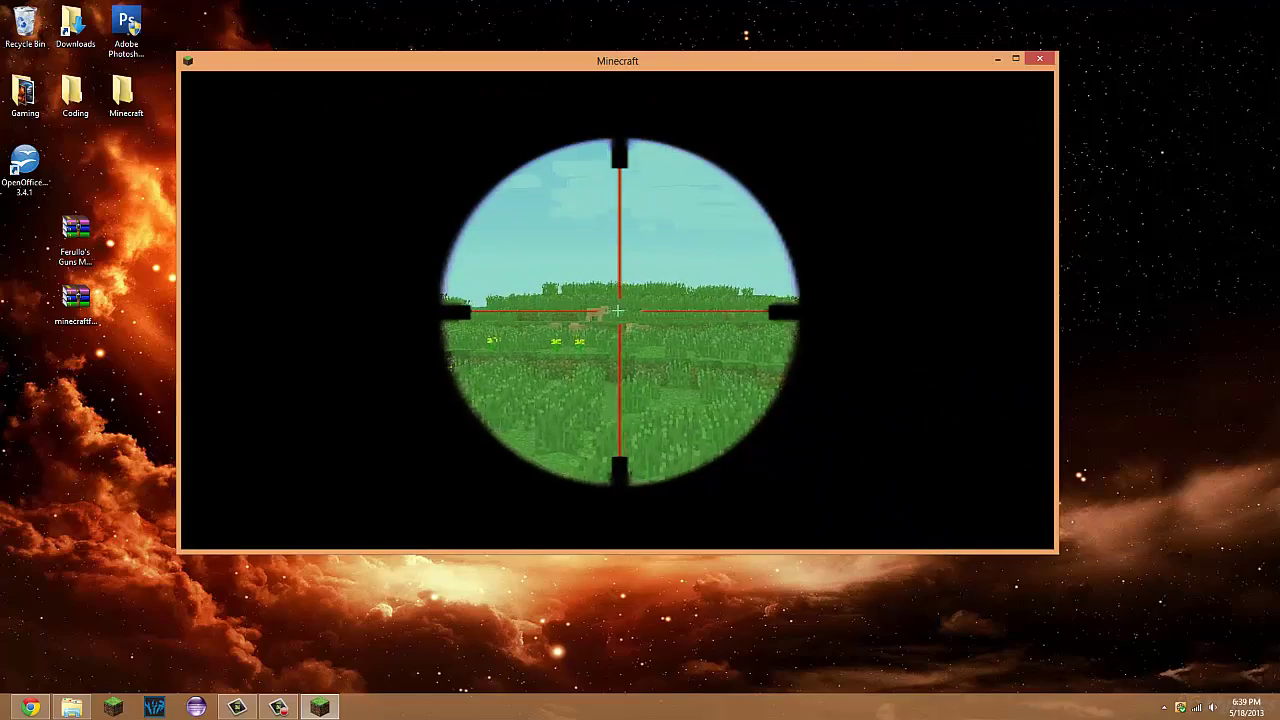
pyautogui.rightClick(617, 312)
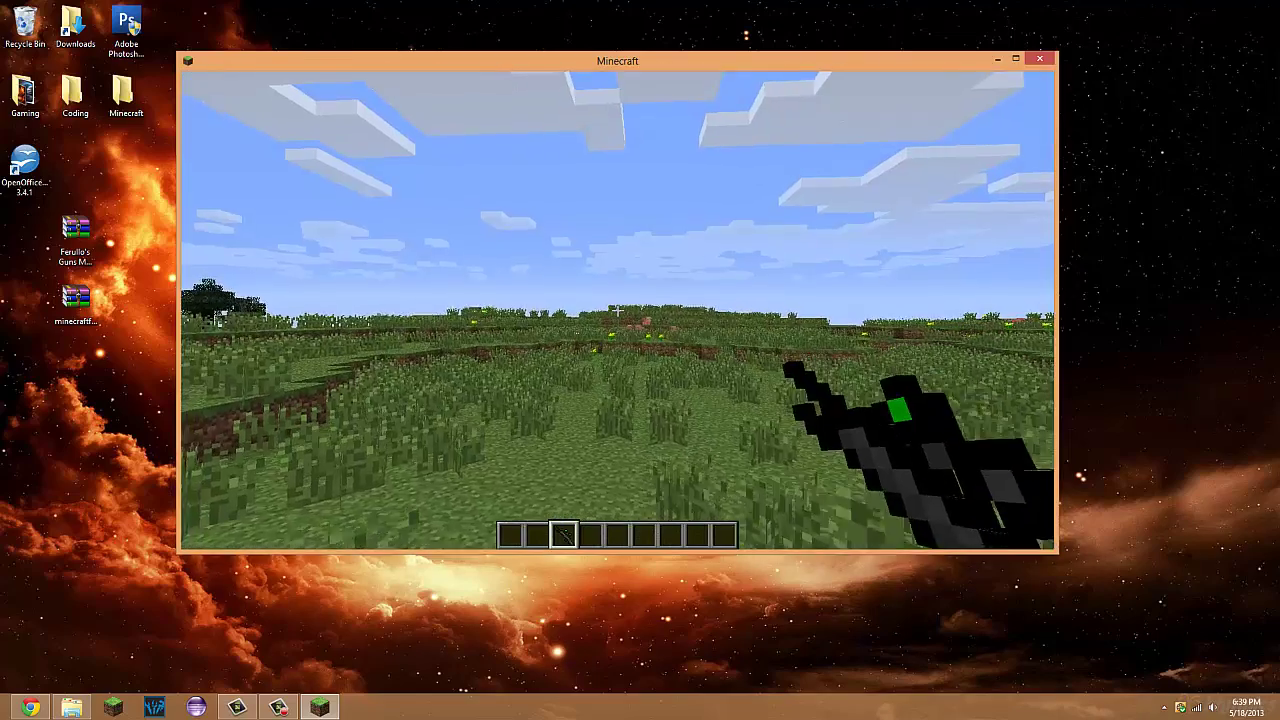
pyautogui.rightClick(617, 312)
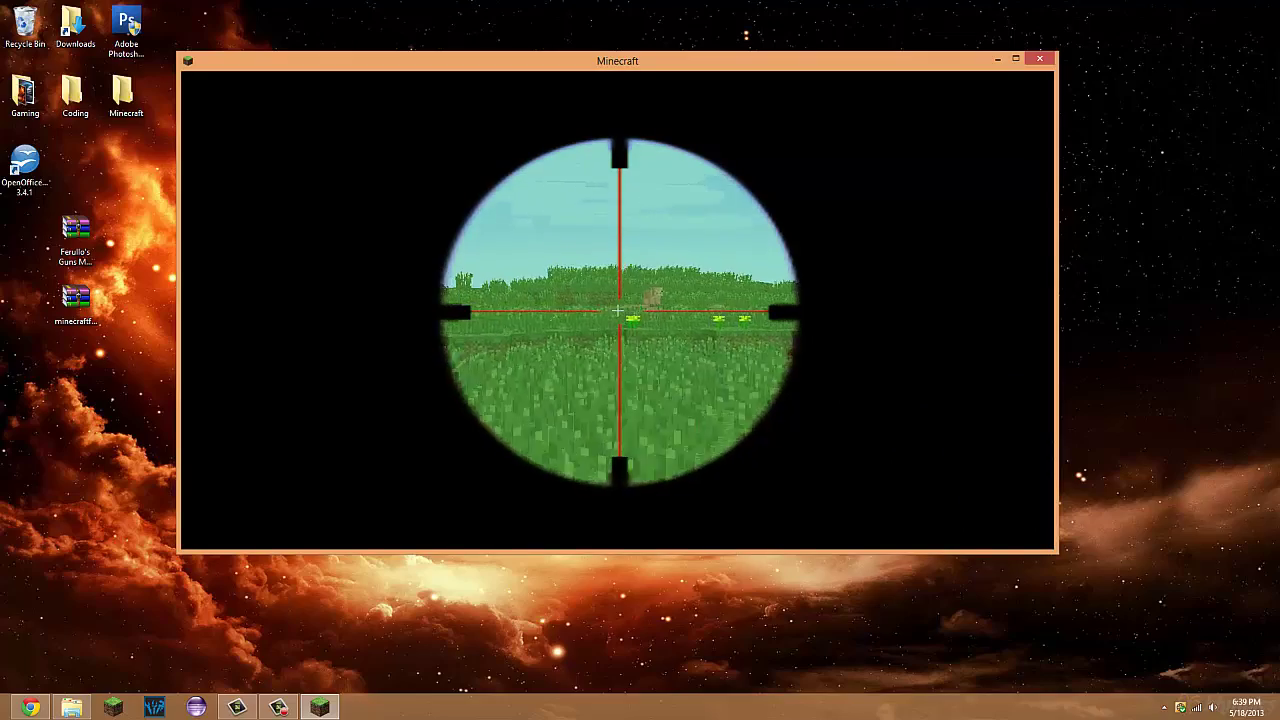
pyautogui.rightClick(617, 312)
pyautogui.rightClick(617, 312)
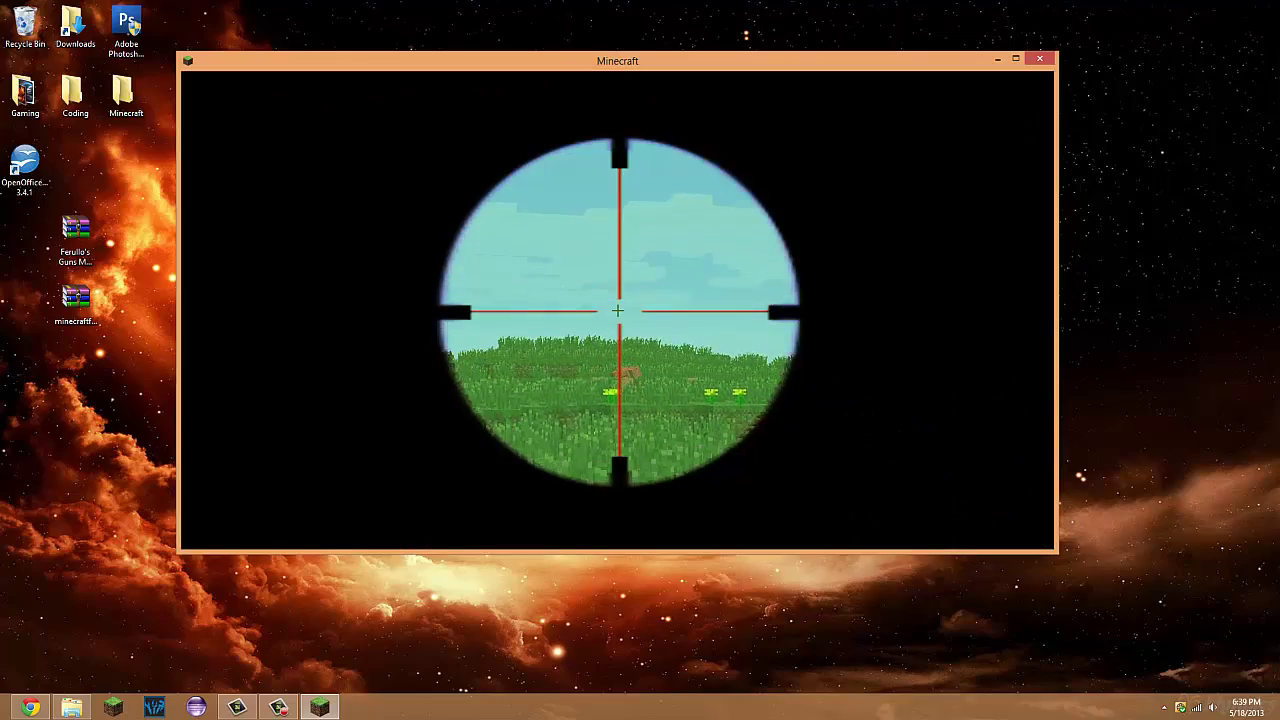
pyautogui.rightClick(617, 312)
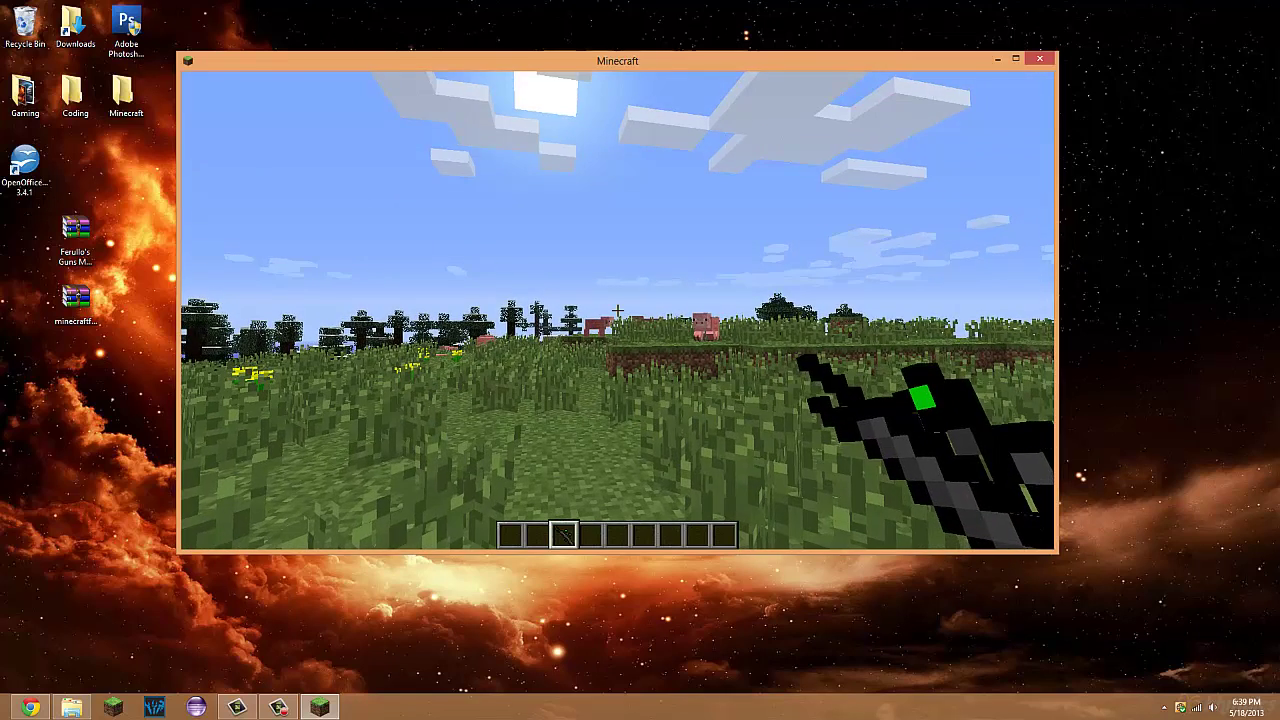
# Step: Lower the game's sound volume, change the render distance in the video settings, and resume the game
pyautogui.press('Escape')
pyautogui.click(585, 310)
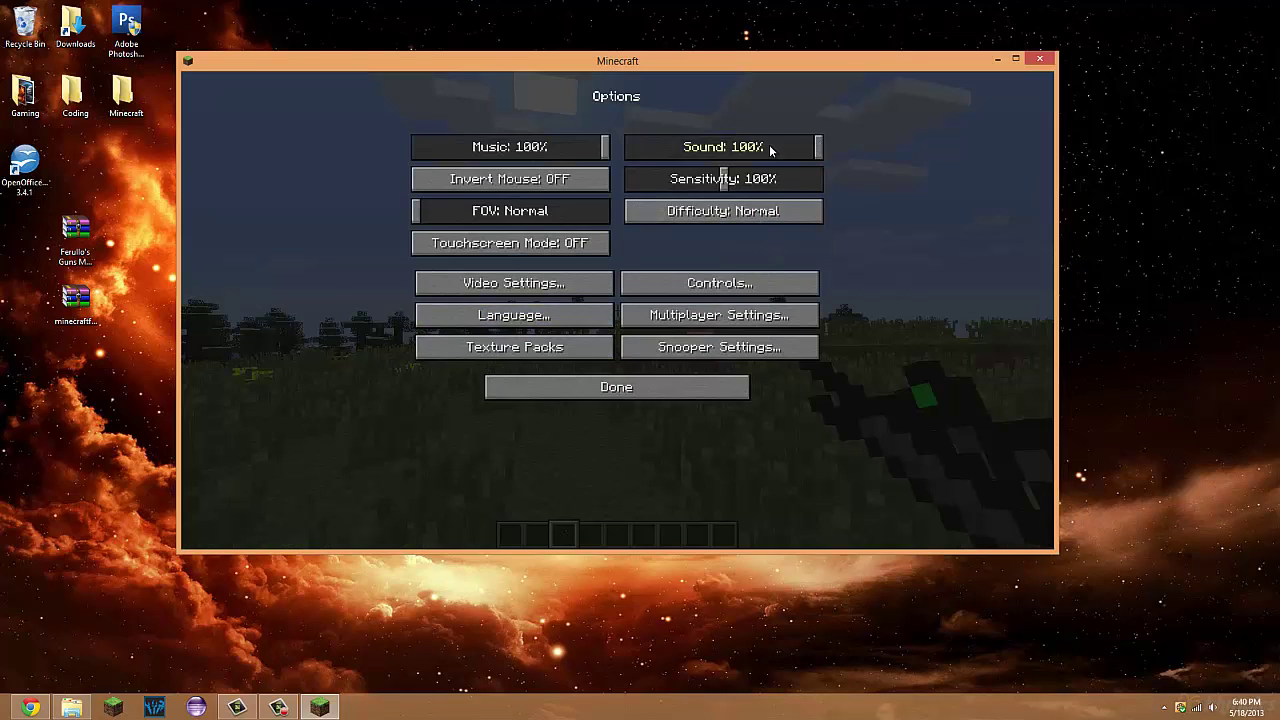
pyautogui.moveTo(809, 148); pyautogui.dragTo(416, 155)
pyautogui.click(580, 288)
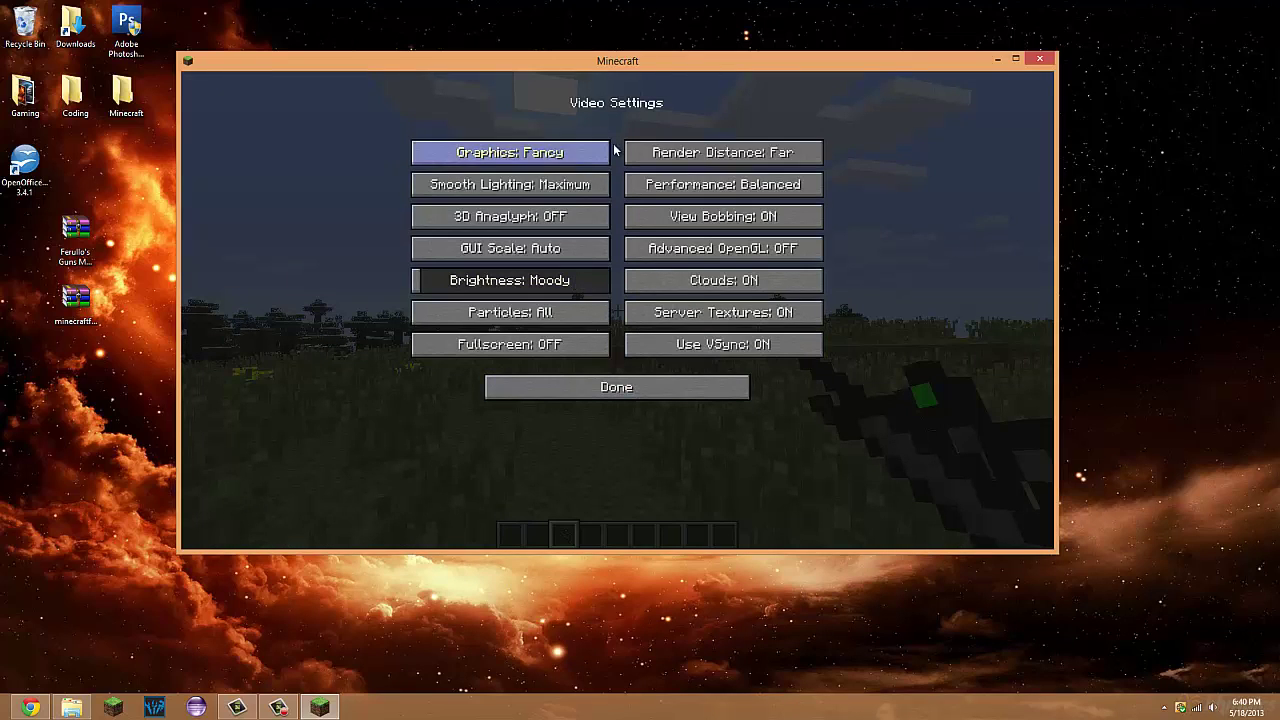
pyautogui.click(707, 152)
pyautogui.press('Escape')
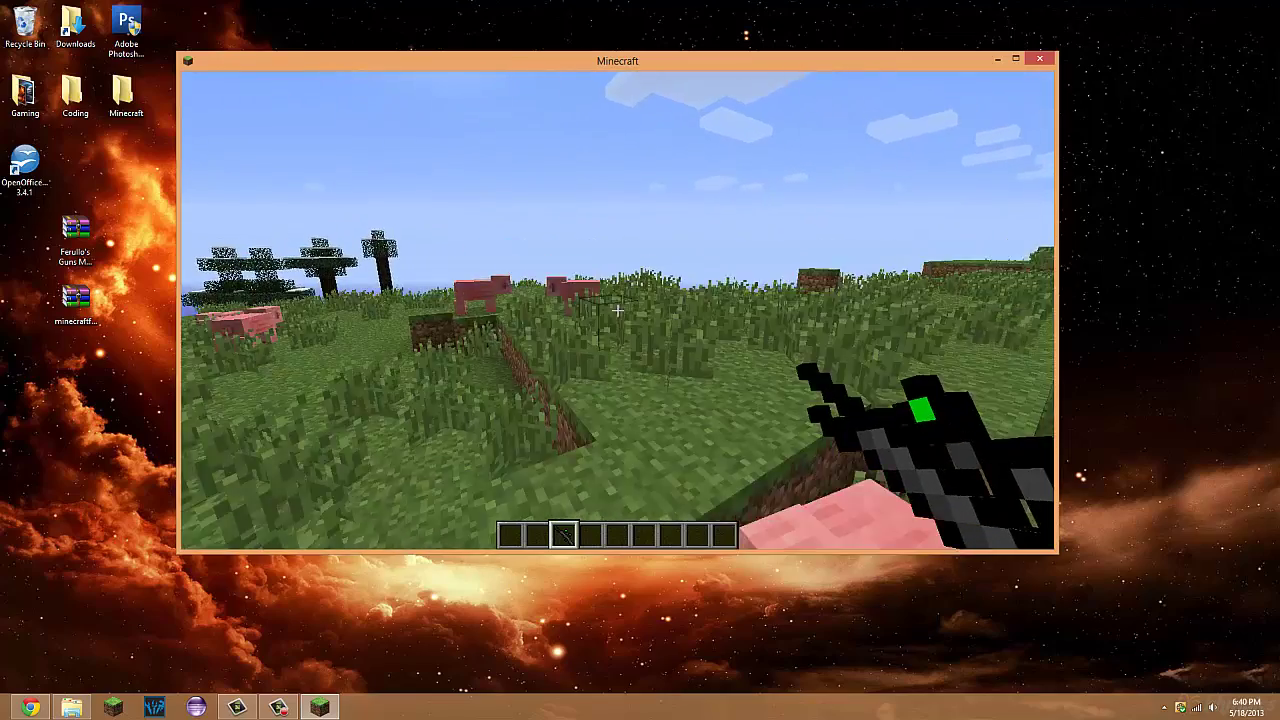
# Step: Examine the weapons, sights, materials and armour in the Ferullo's Mods creative inventory, and return to the world
pyautogui.press('e')
pyautogui.scroll(-5, 610, 315)
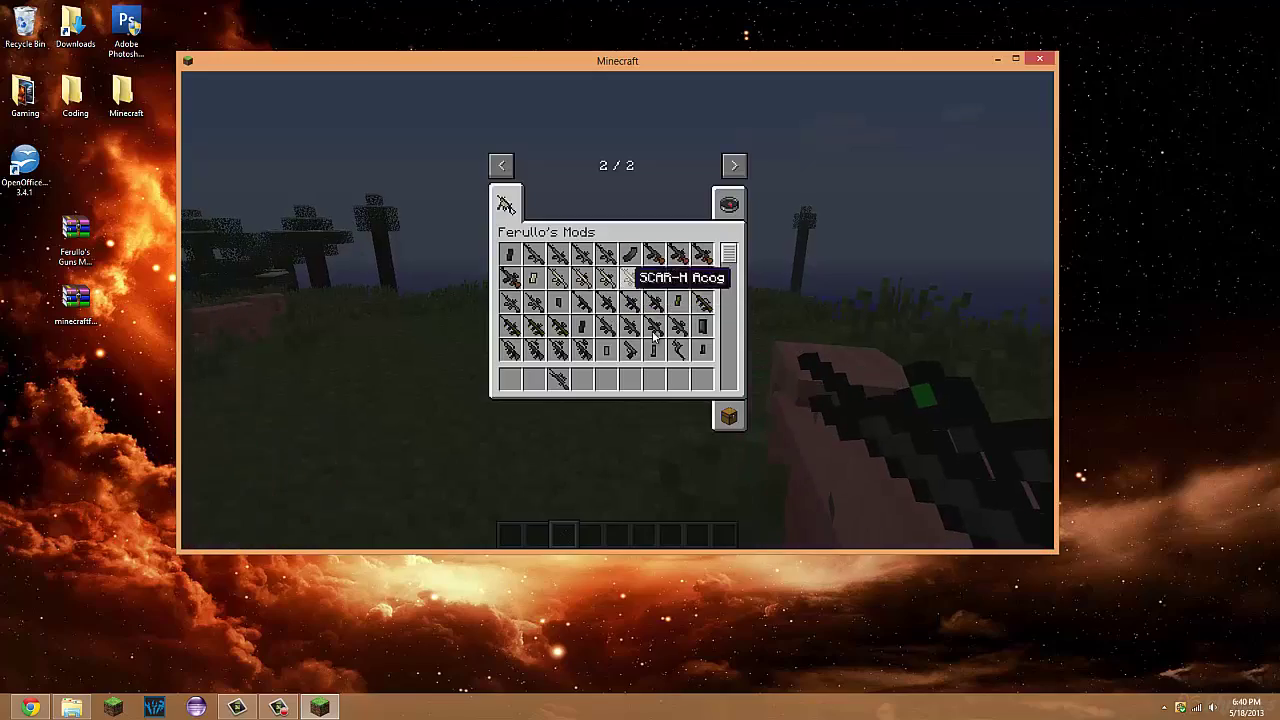
pyautogui.scroll(-3, 612, 320)
pyautogui.scroll(2, 612, 312)
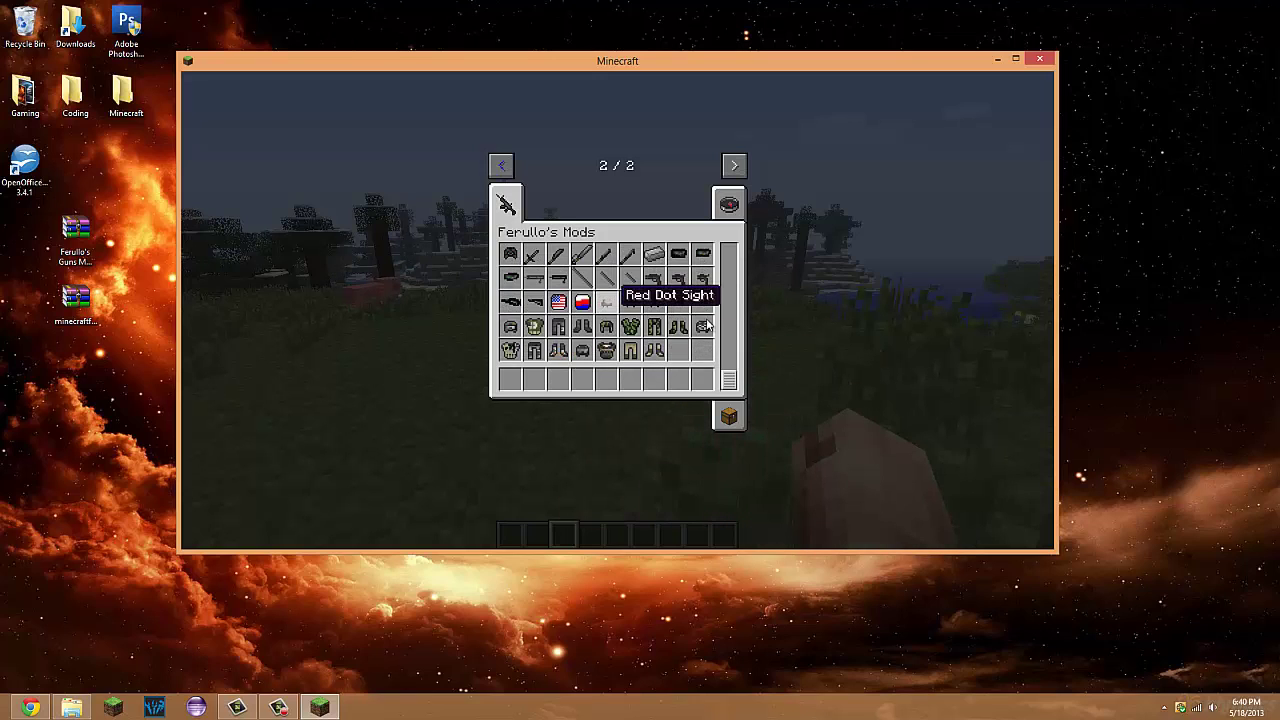
pyautogui.scroll(-1, 610, 320)
pyautogui.scroll(-1, 612, 320)
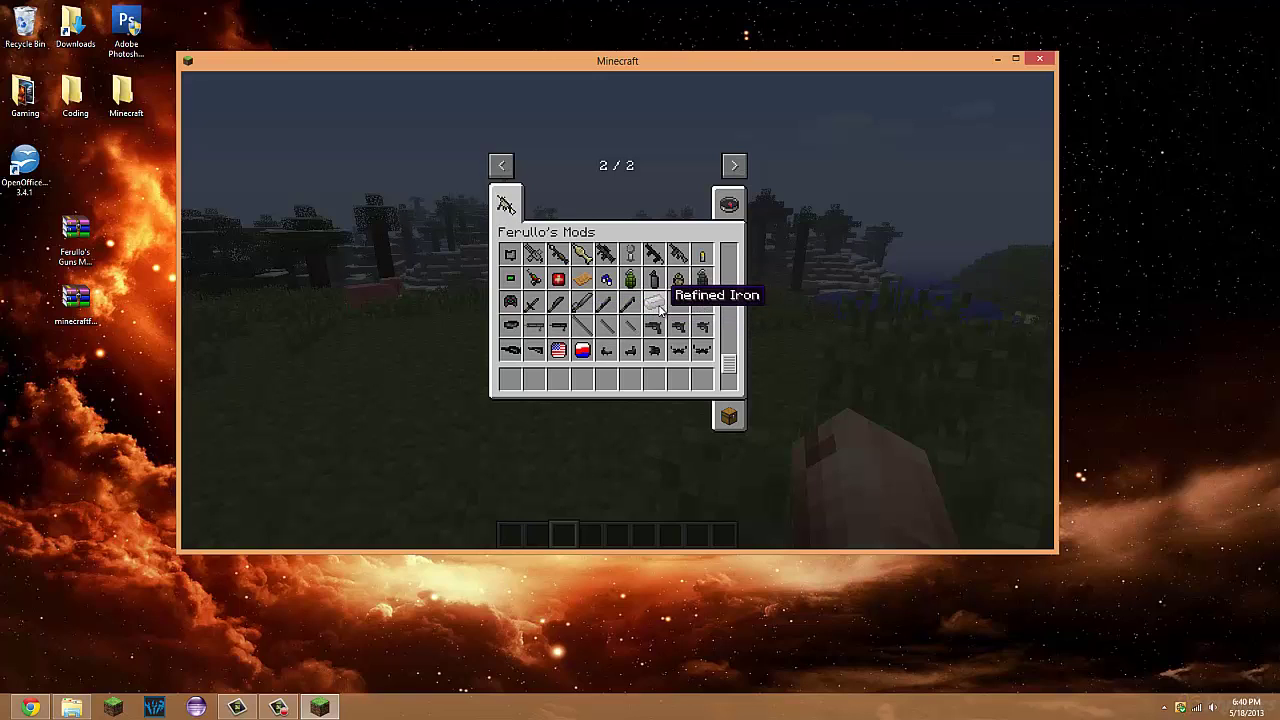
pyautogui.scroll(-1, 655, 305)
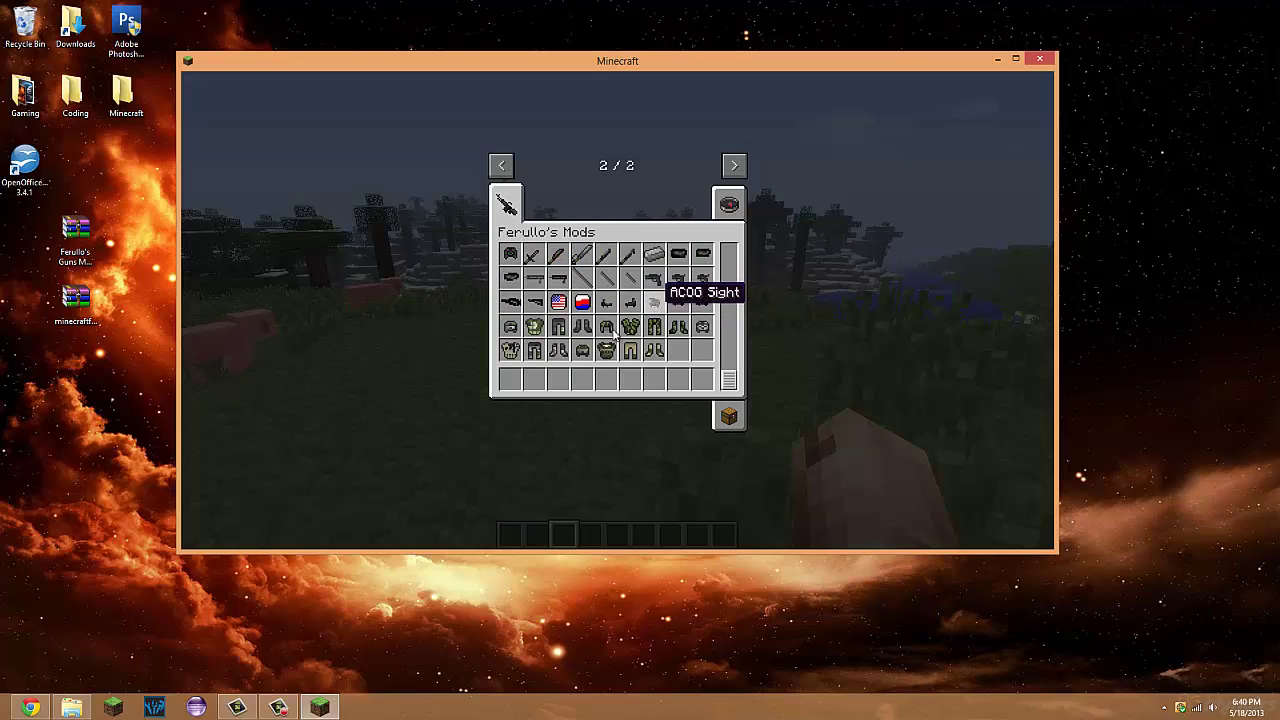
pyautogui.scroll(-1, 634, 325)
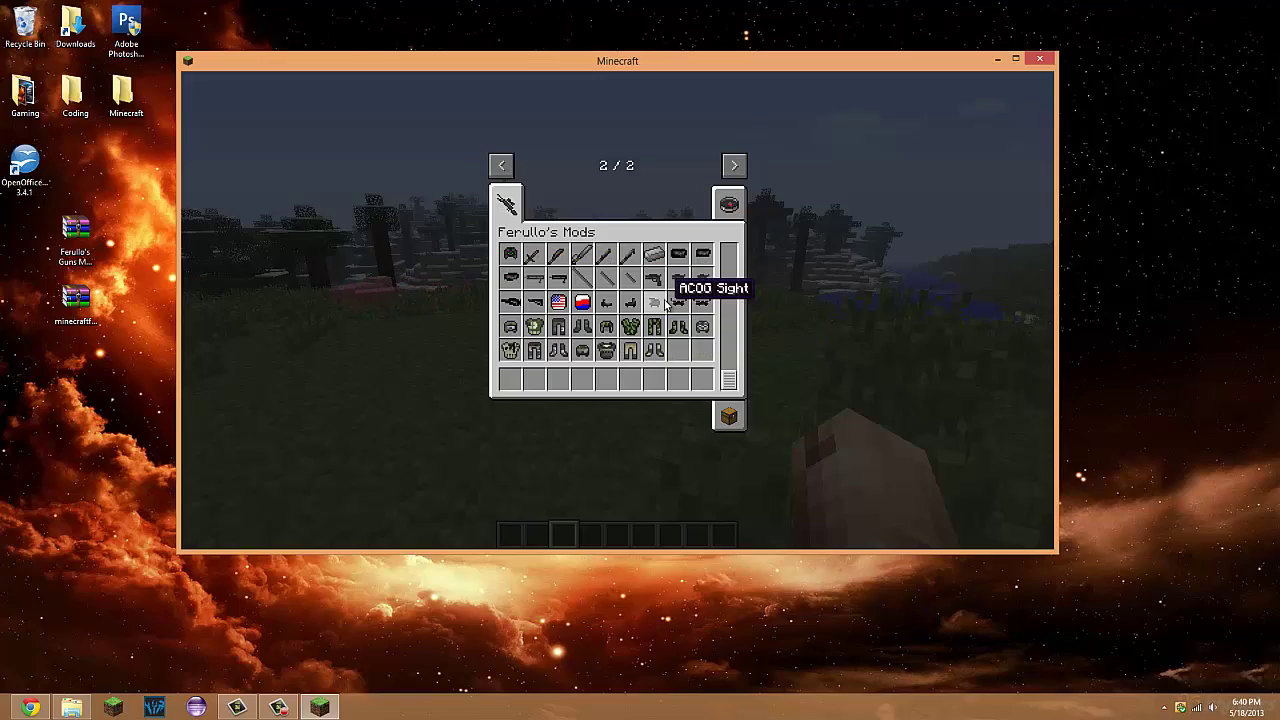
pyautogui.press('e')
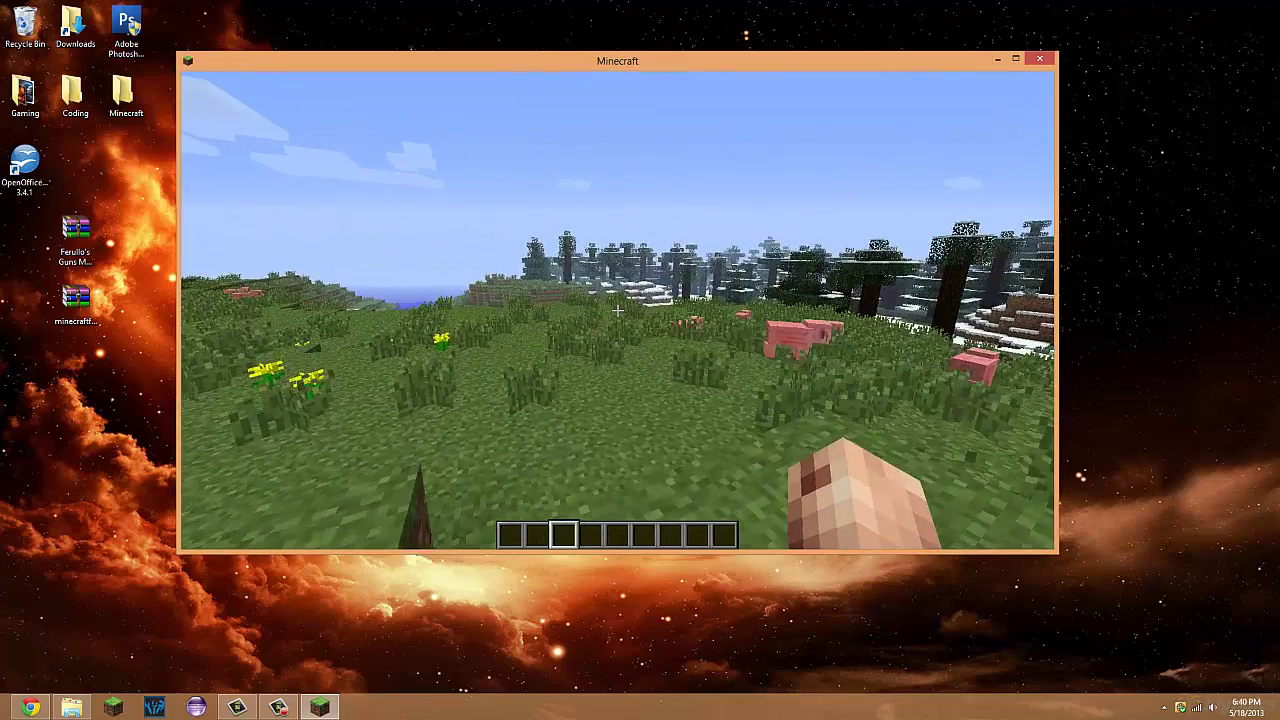
pyautogui.press('w')
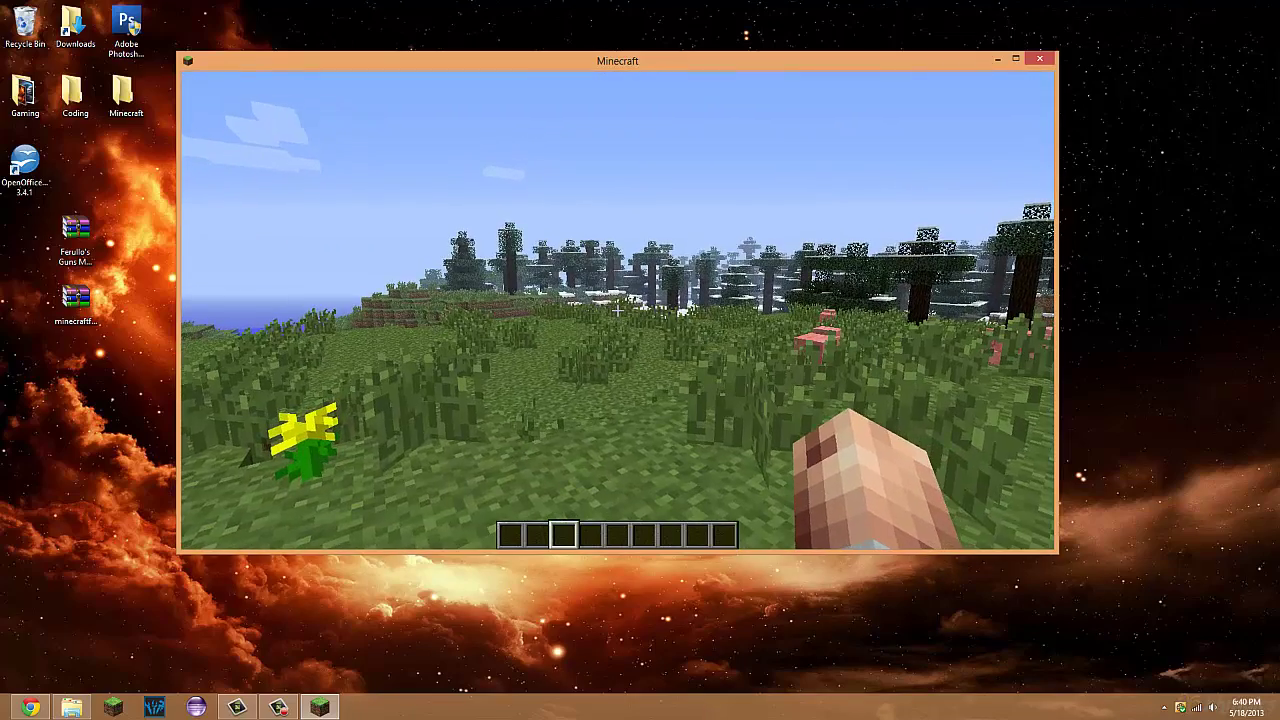